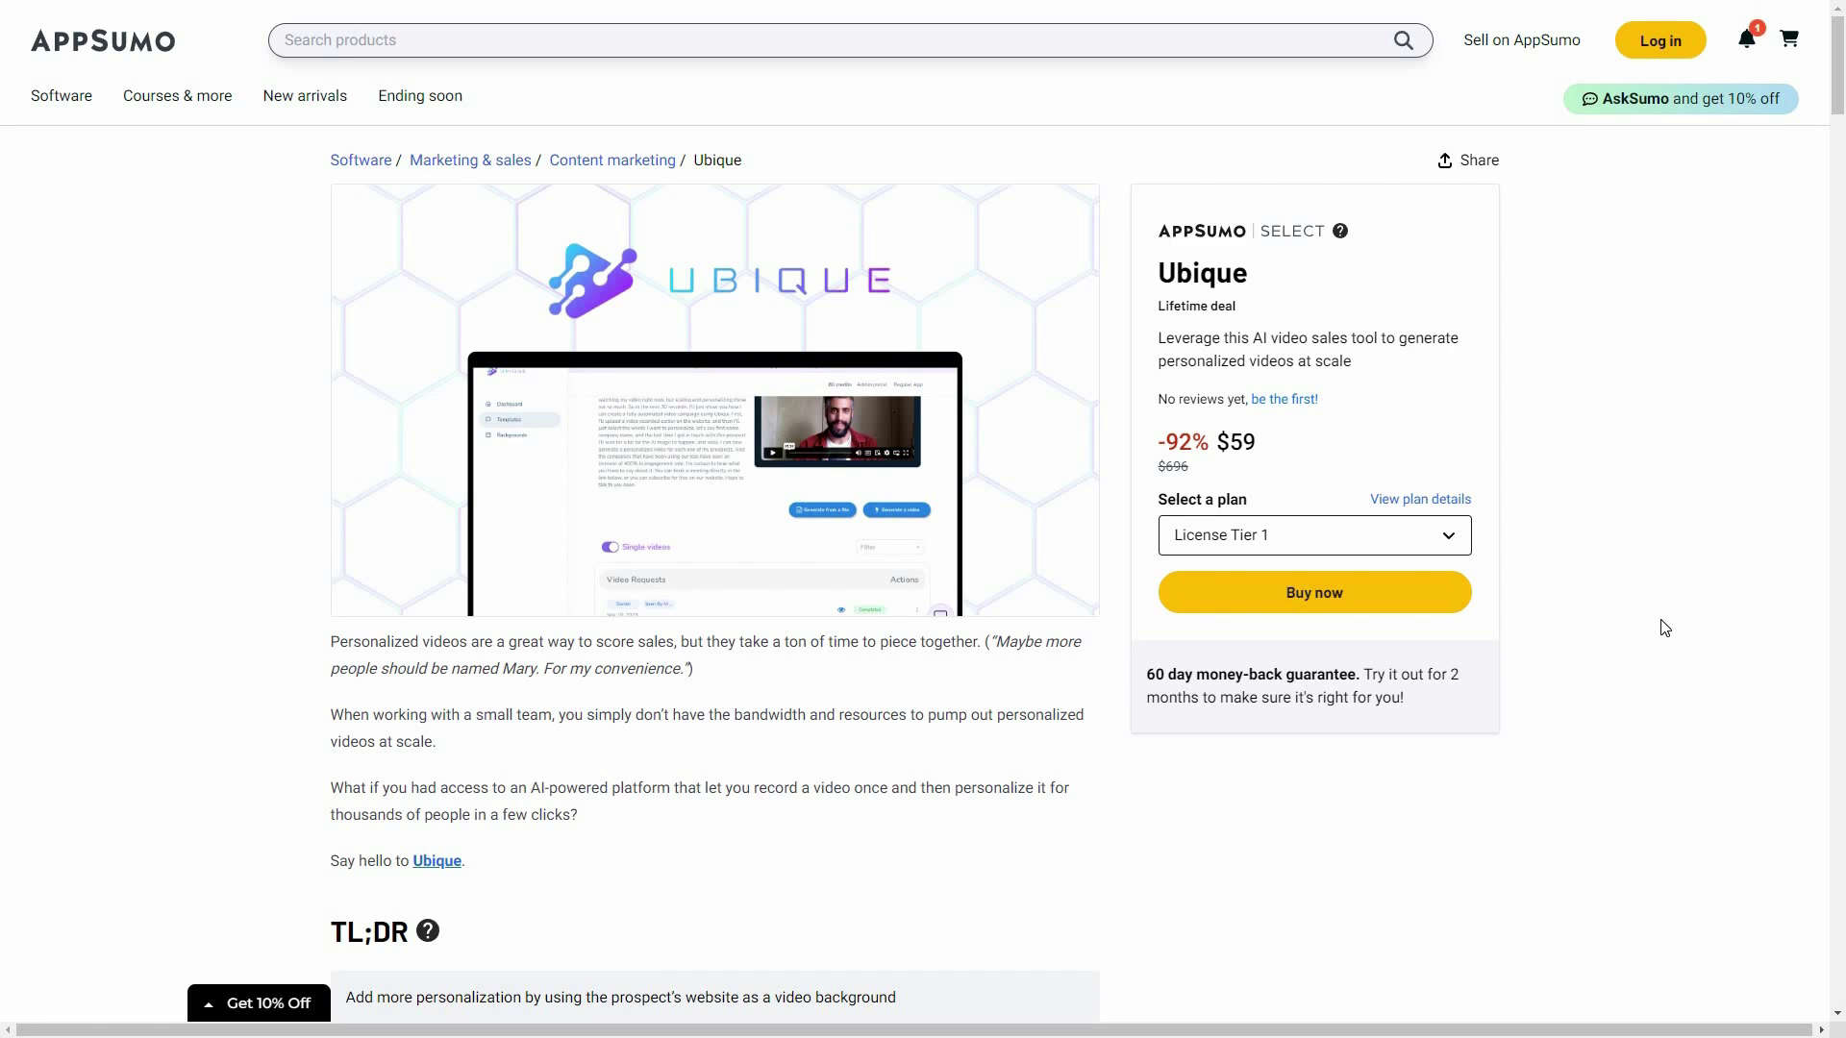
Scroll down to Plans & features, showing License Tiers 1–3 at $59, $99 and $199.
{"action": "scroll", "coordinate": [1051, 952], "scroll_direction": "down", "scroll_amount": 5}
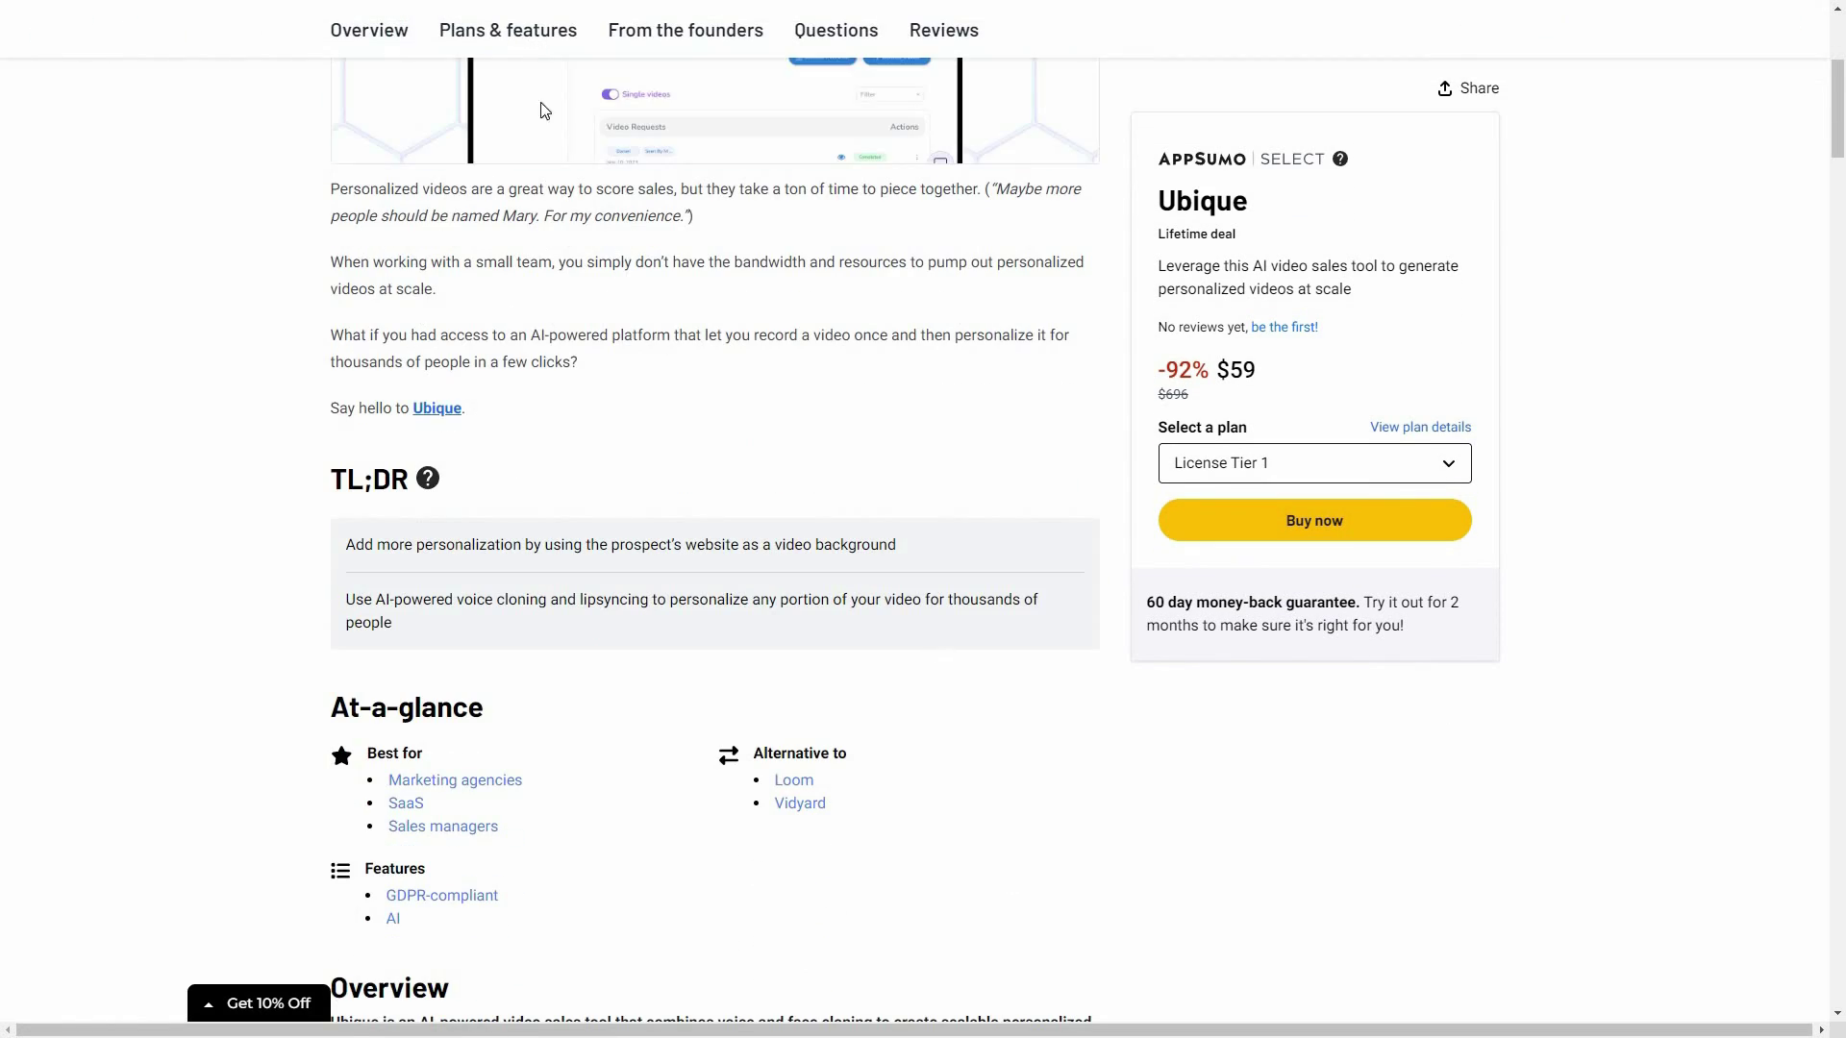
{"action": "scroll", "coordinate": [577, 702], "scroll_direction": "down", "scroll_amount": 10}
{"action": "scroll", "coordinate": [465, 452], "scroll_direction": "down", "scroll_amount": 2}
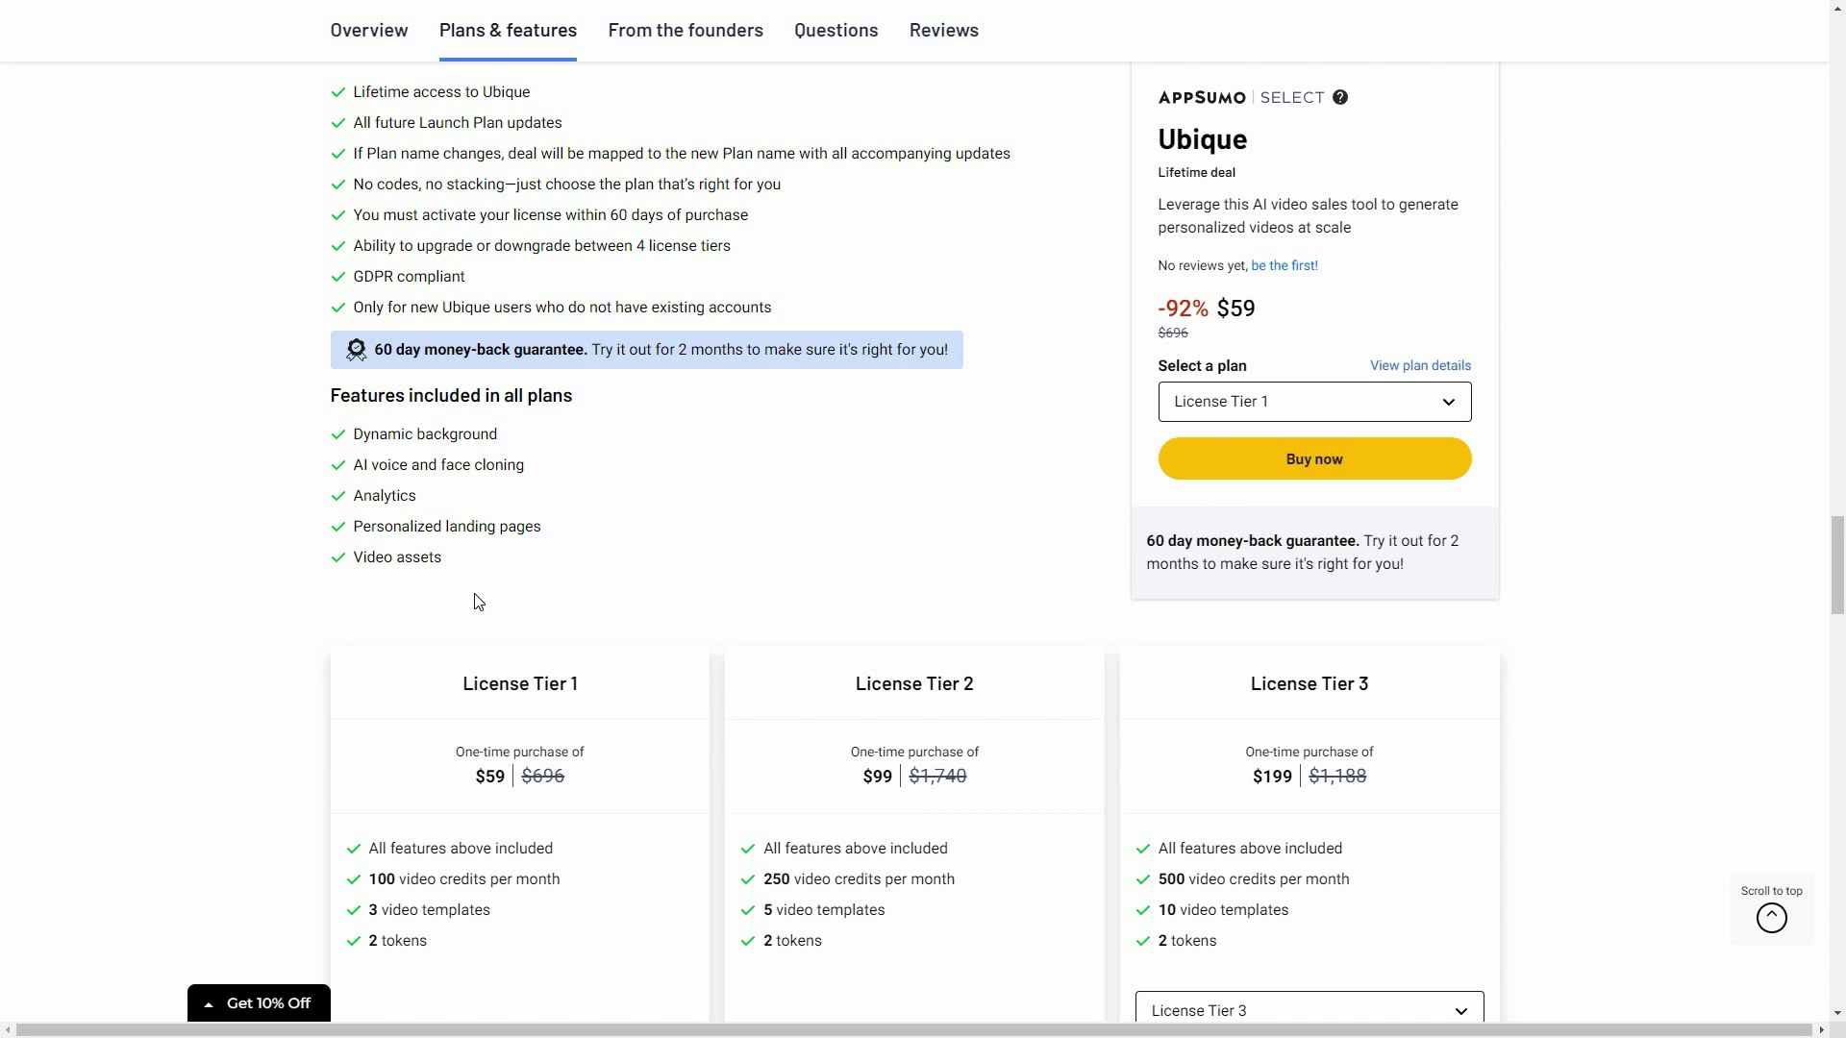
{"action": "scroll", "coordinate": [677, 663], "scroll_direction": "down", "scroll_amount": 1}
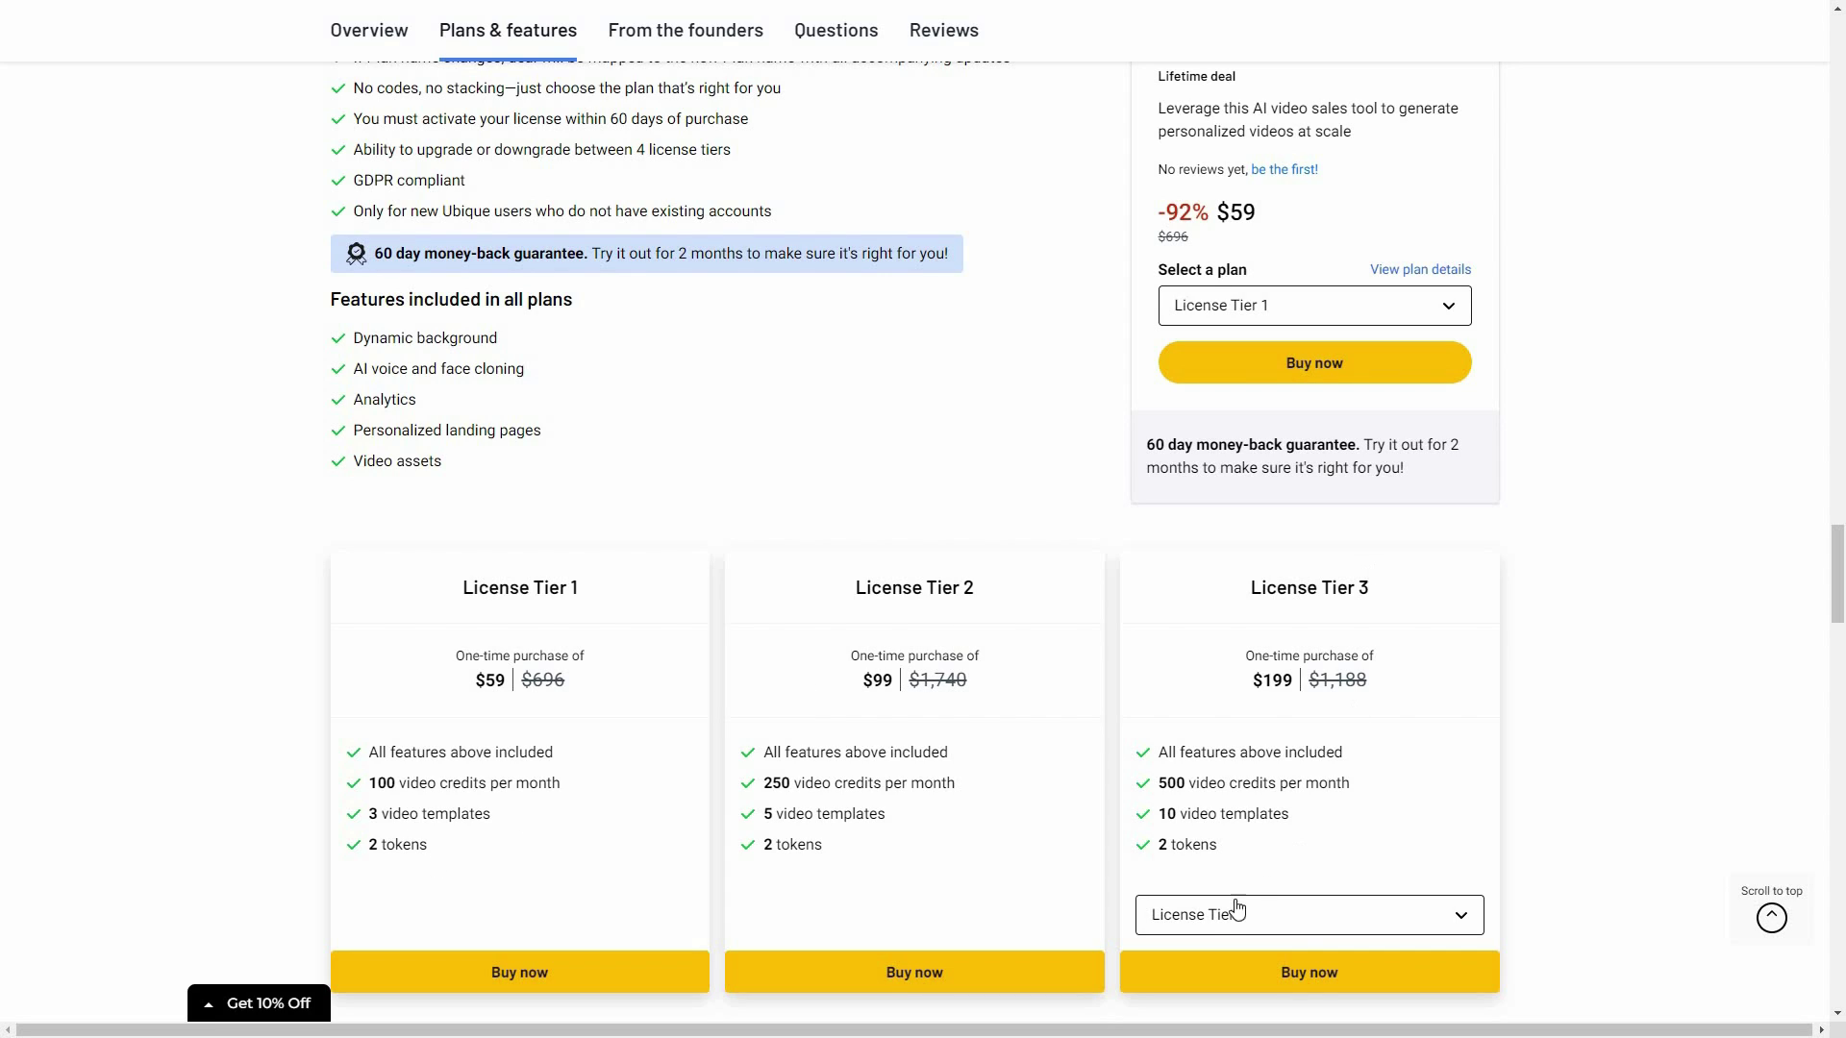
Switch the third plan card to License Tier 4 ($299, 1,500 monthly credits) and review the deal terms.
{"action": "key", "text": "alt+Down"}
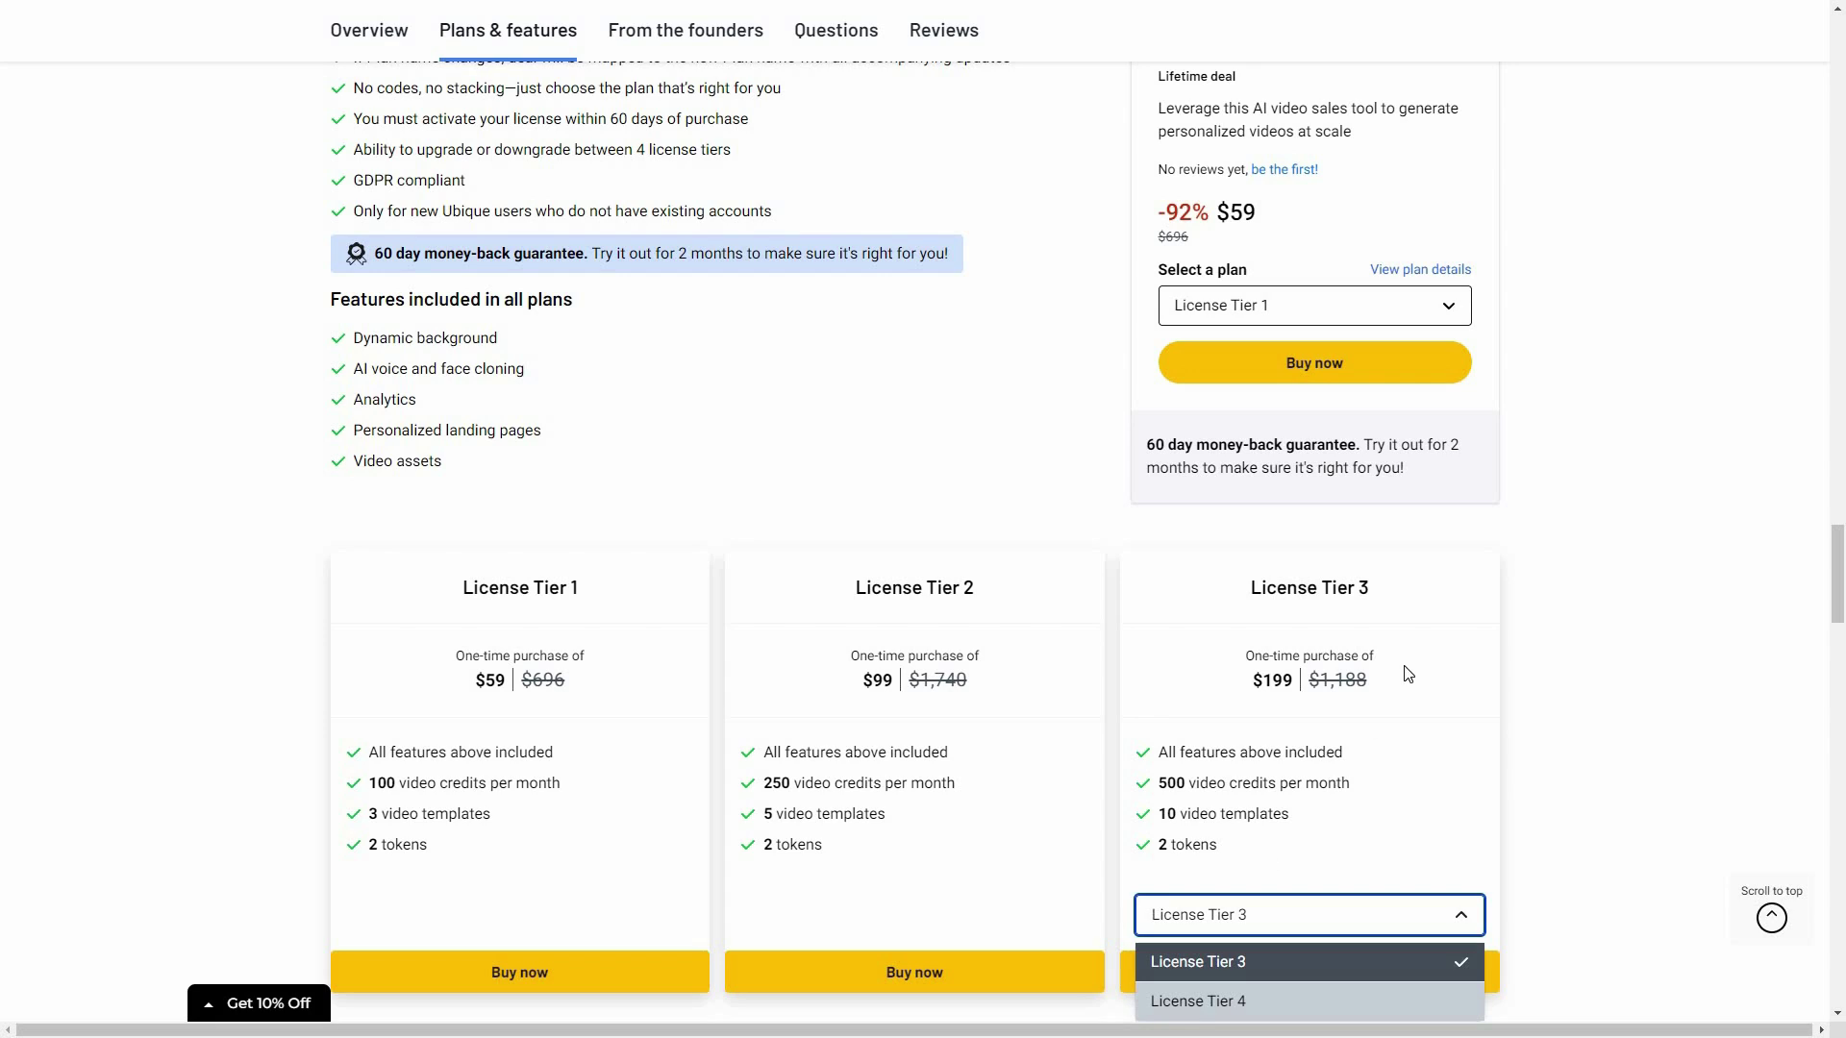
{"action": "key", "text": "Down"}
{"action": "key", "text": "Return"}
{"action": "scroll", "coordinate": [1442, 603], "scroll_direction": "down", "scroll_amount": 2}
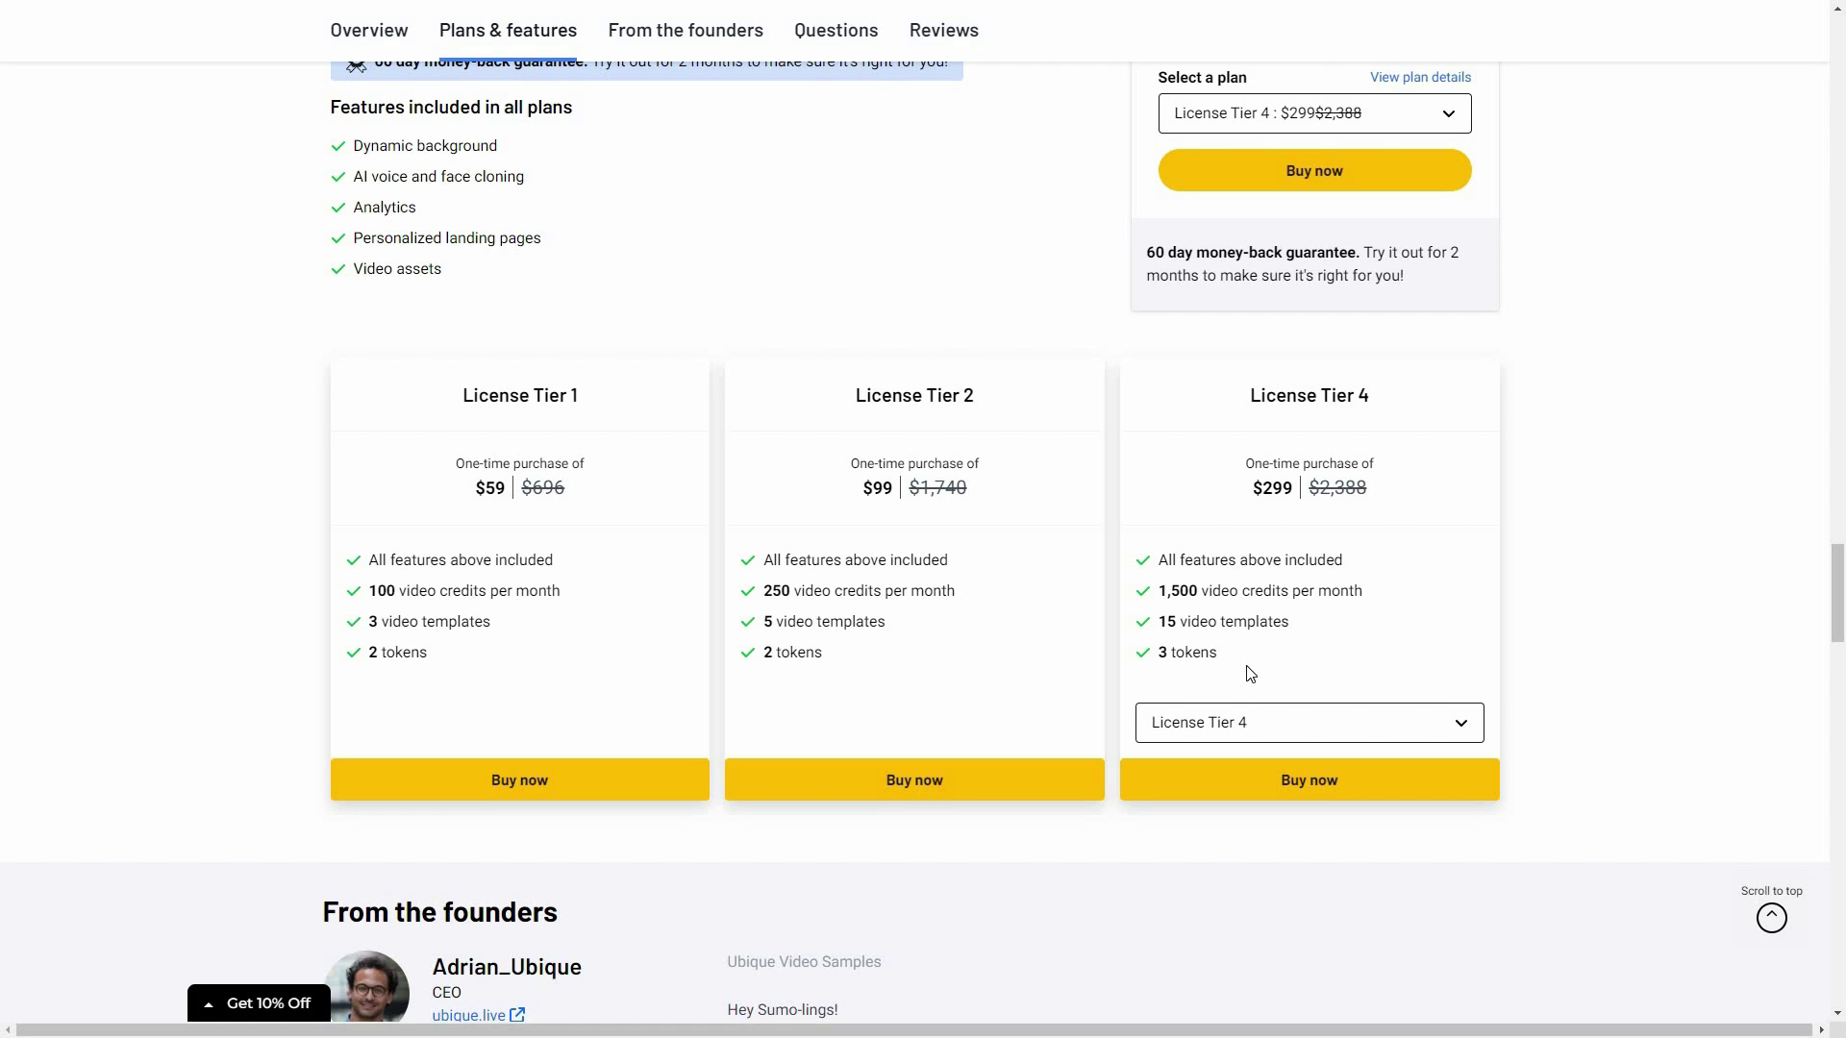
{"action": "scroll", "coordinate": [1565, 561], "scroll_direction": "up", "scroll_amount": 5}
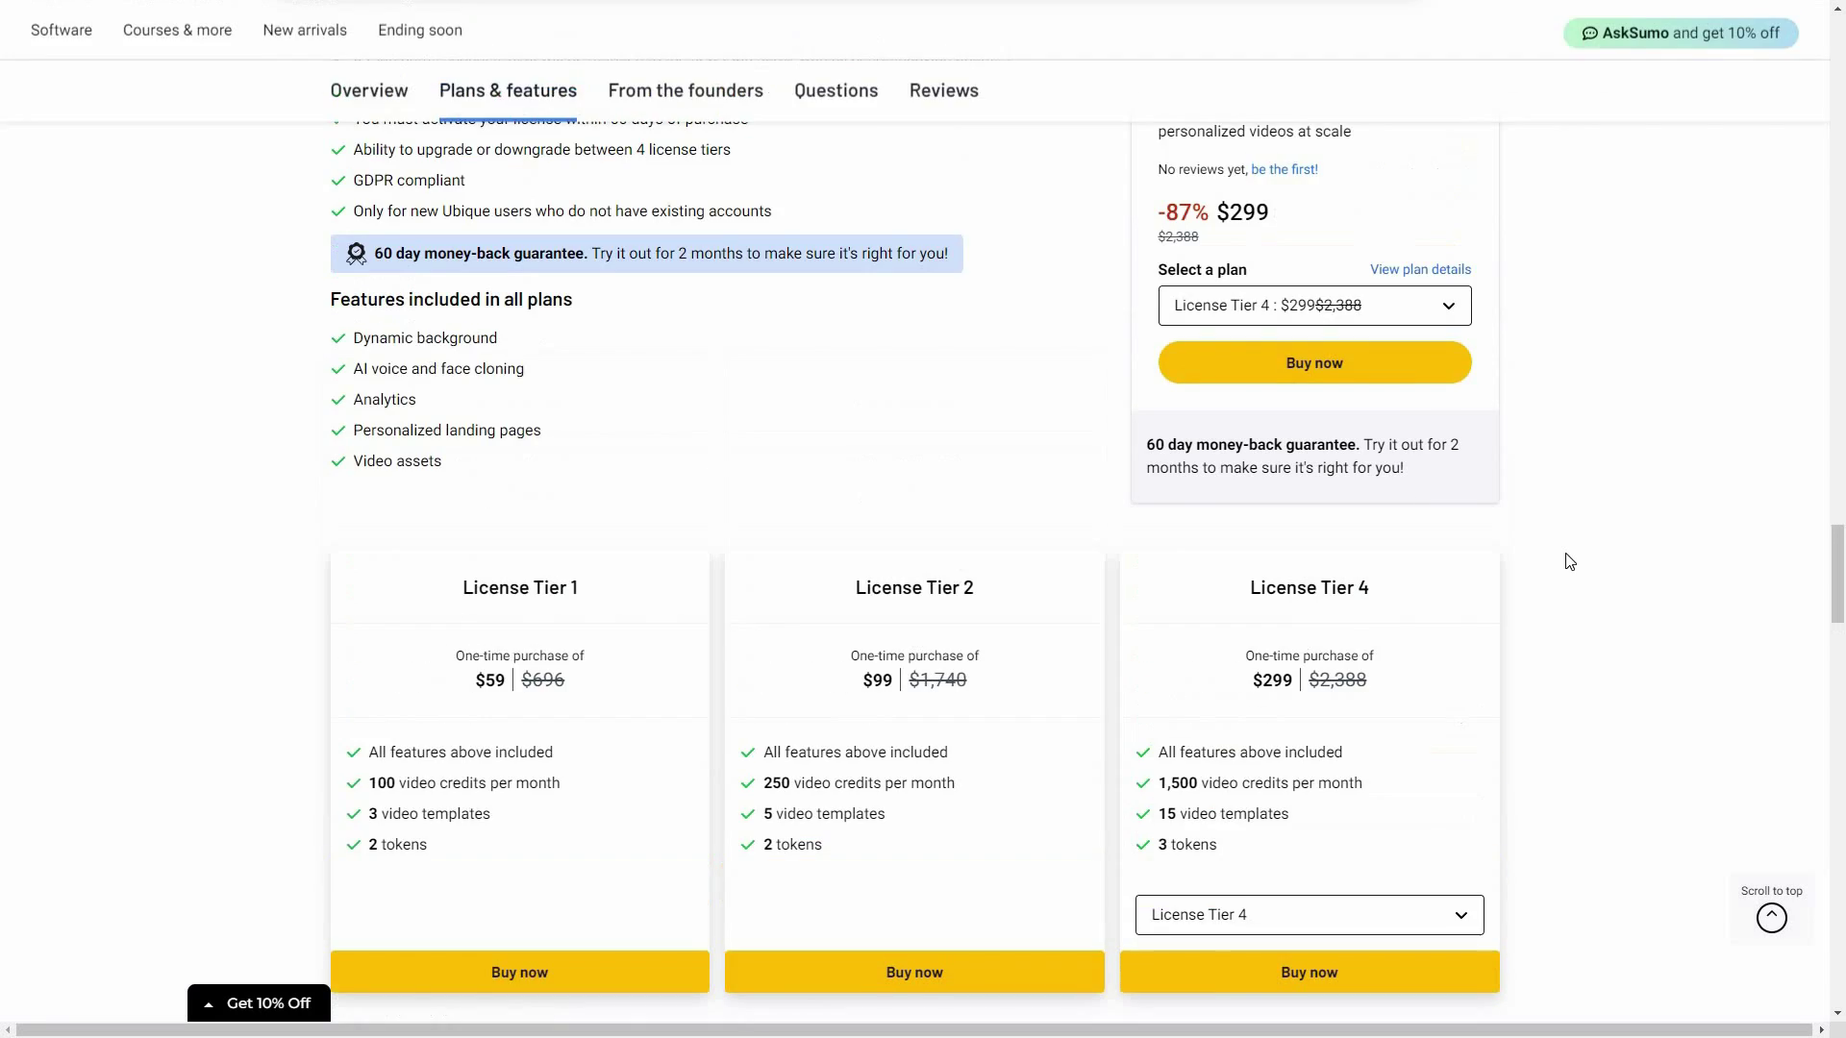
{"action": "scroll", "coordinate": [1553, 327], "scroll_direction": "up", "scroll_amount": 1}
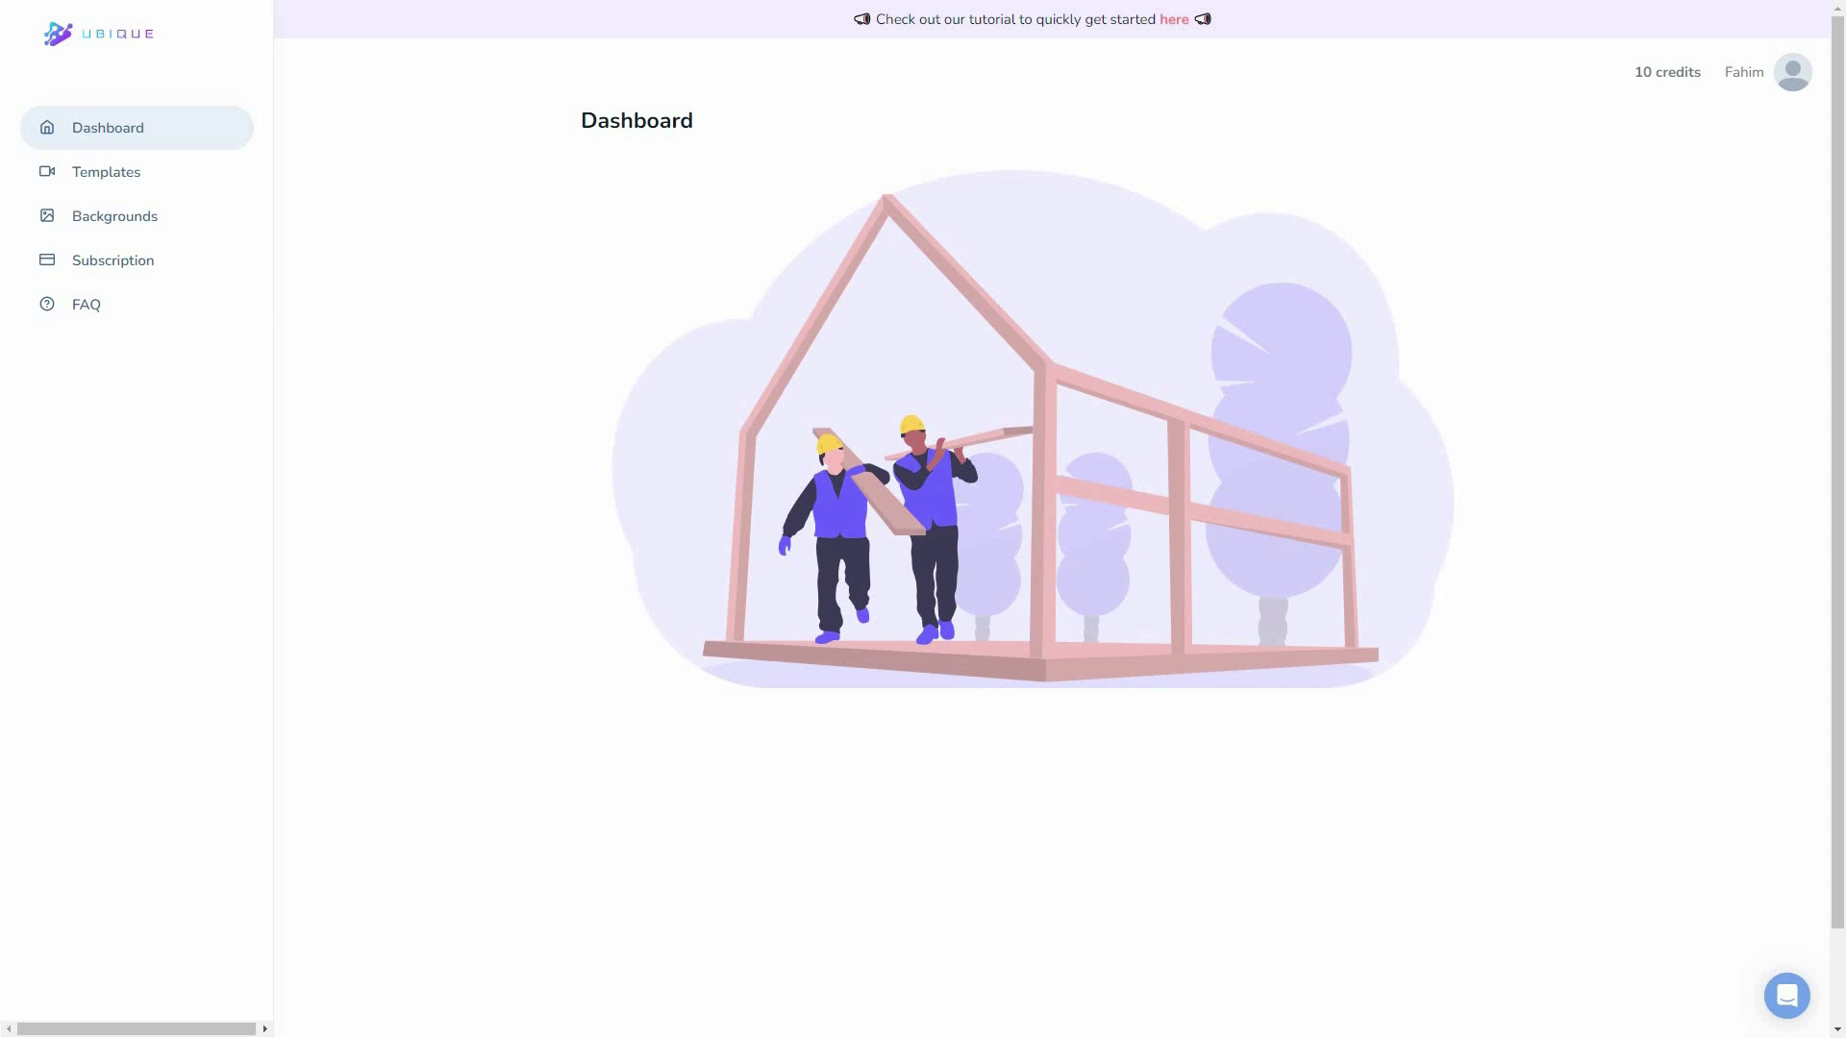
Go to Templates and start a new template at the upload-video step.
{"action": "left_click", "coordinate": [140, 181]}
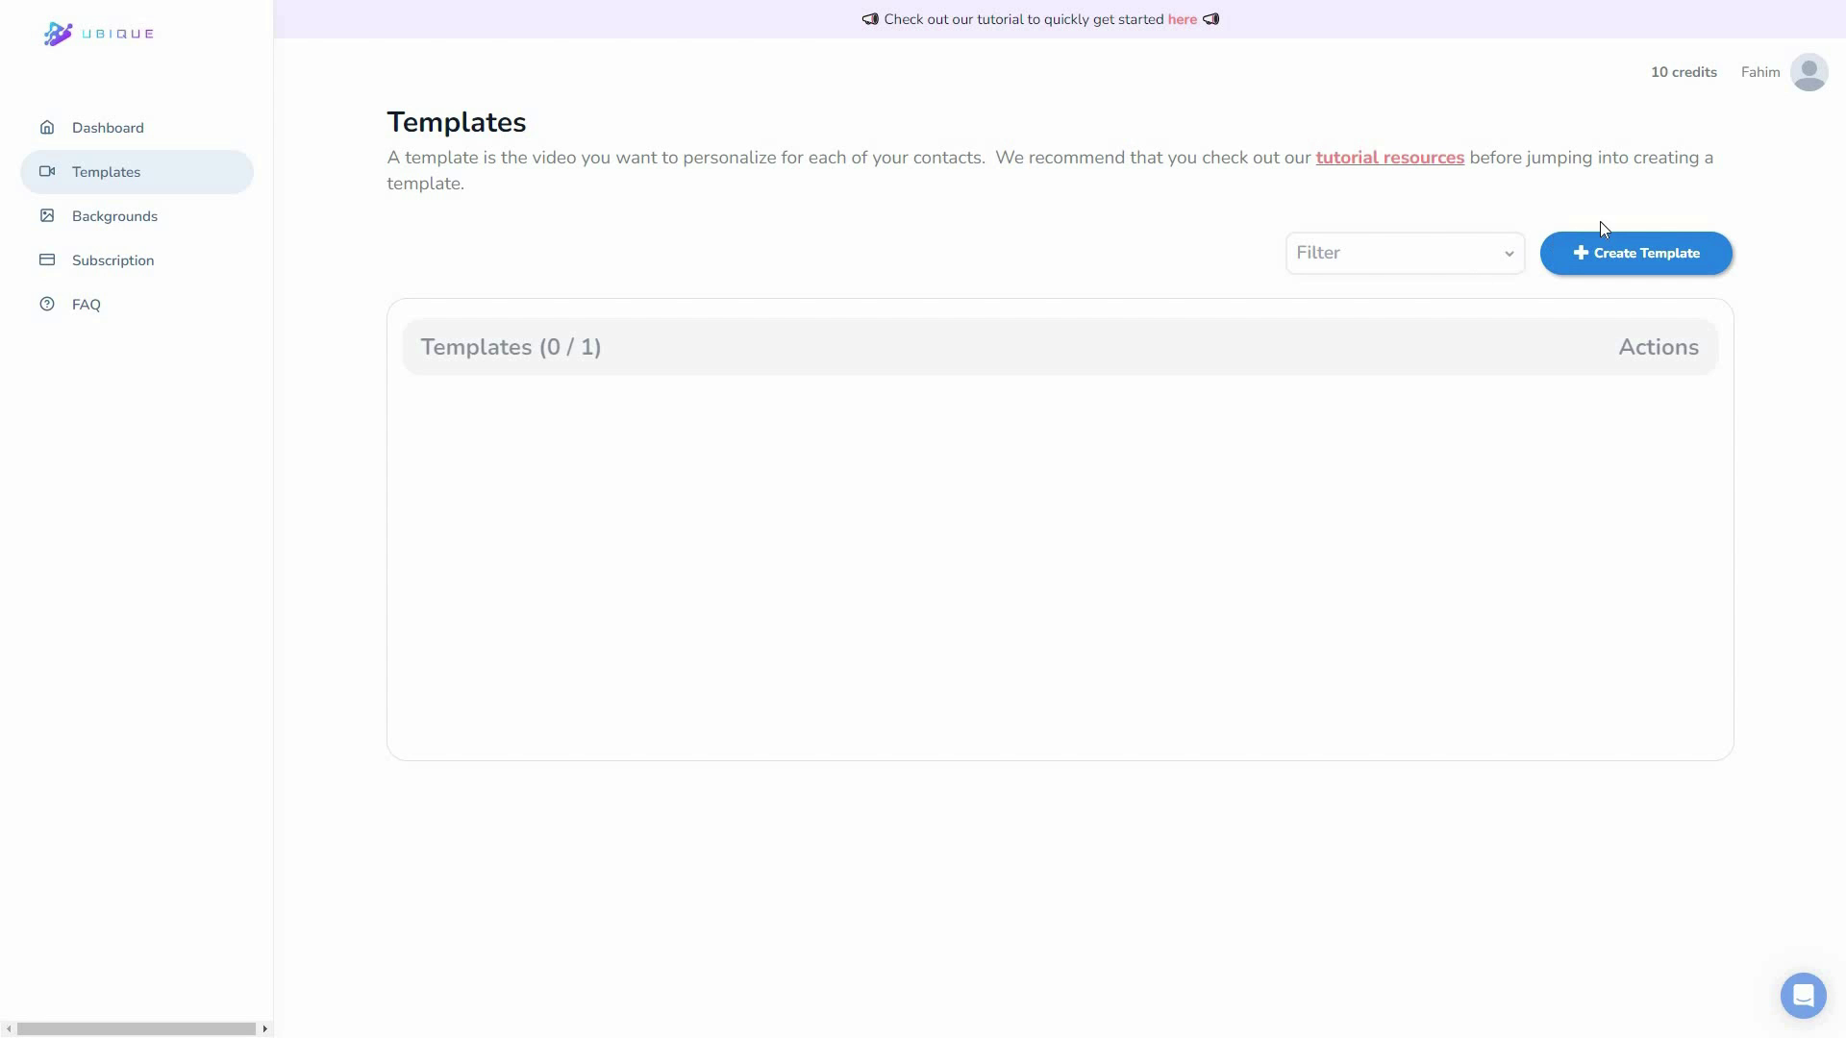
{"action": "left_click", "coordinate": [1634, 257]}
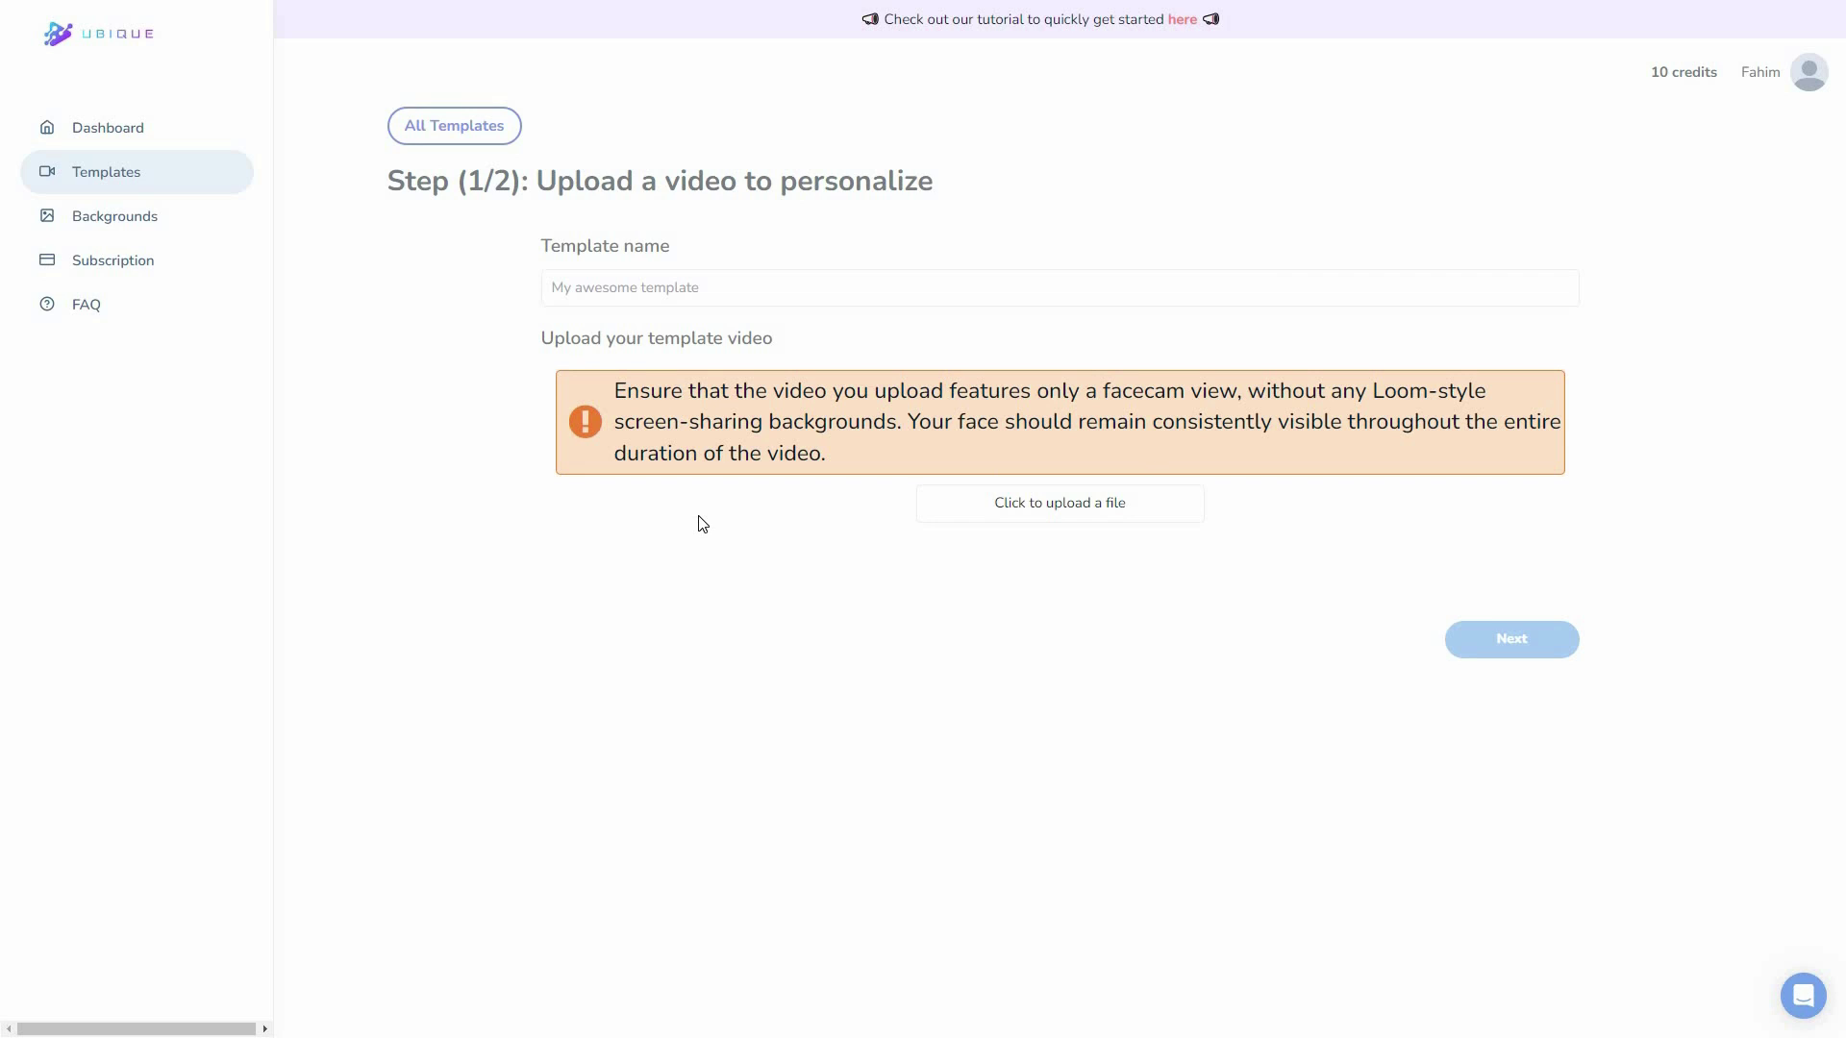
Name the template T1 and choose its facecam video file to upload.
{"action": "left_click", "coordinate": [594, 285]}
{"action": "type", "text": "T1"}
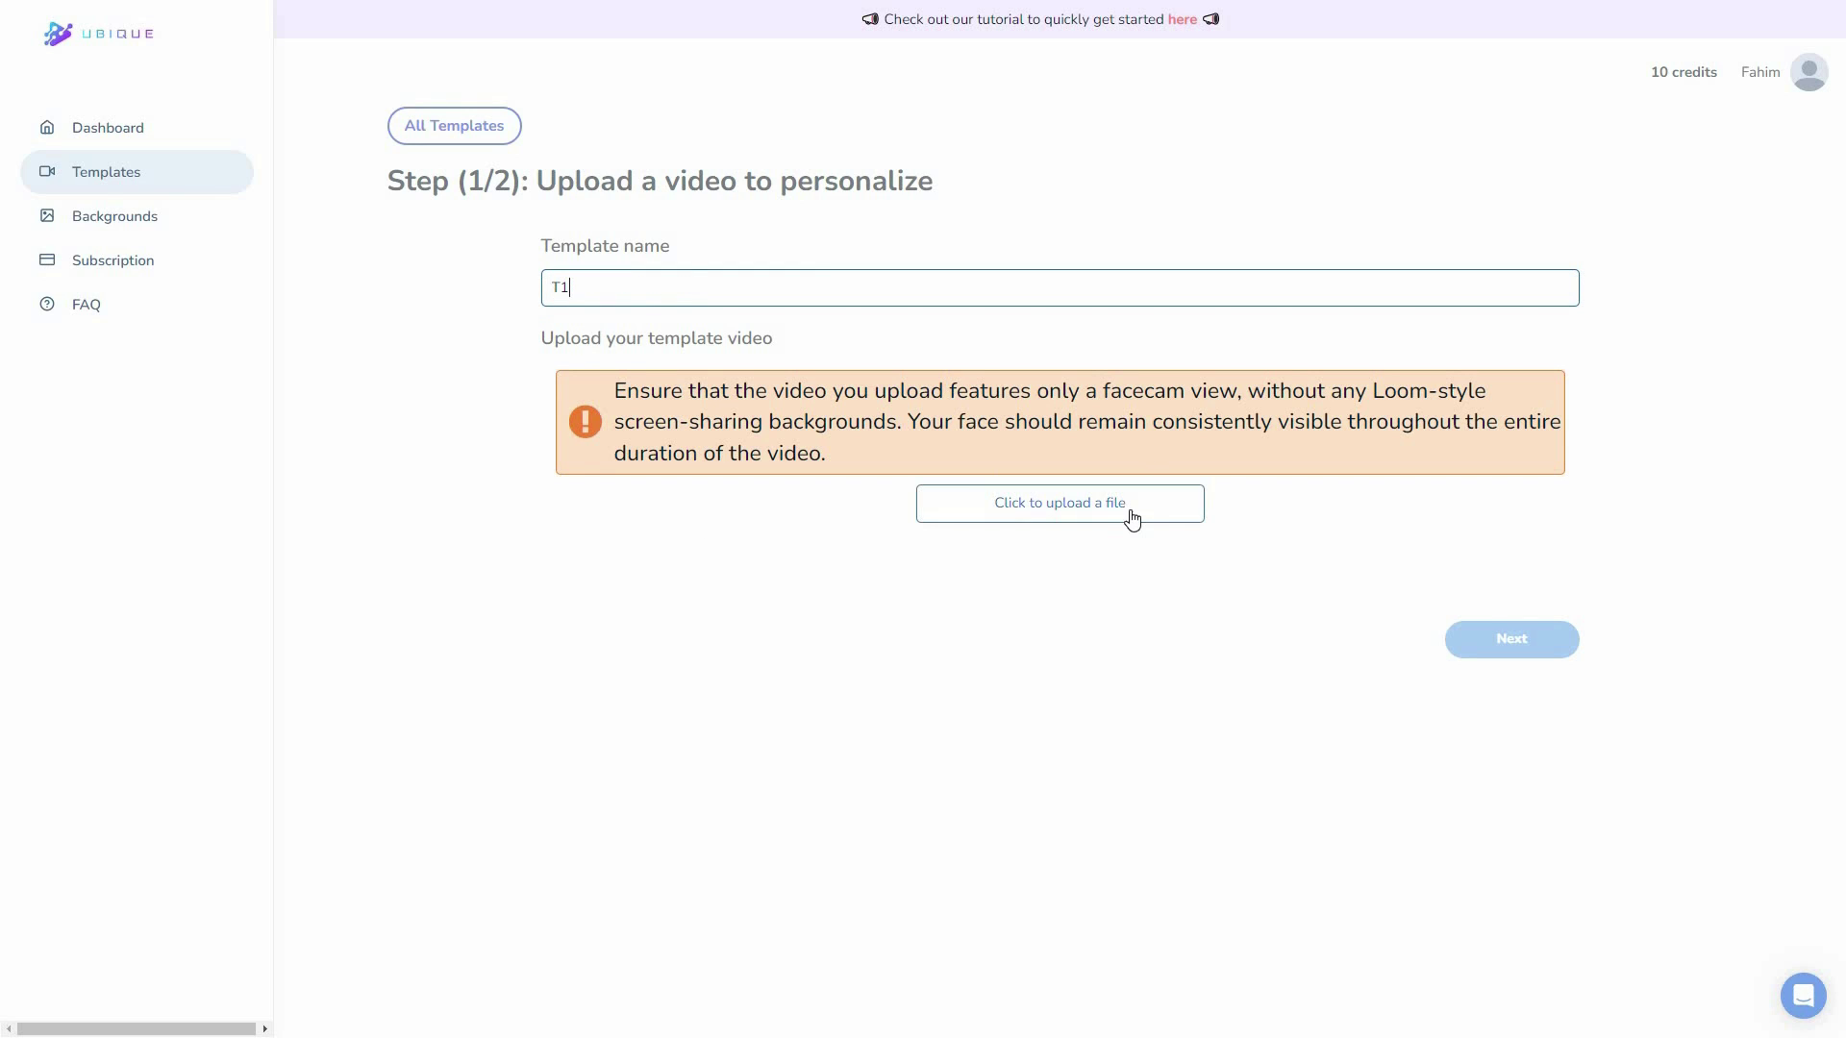
{"action": "left_click", "coordinate": [1133, 519]}
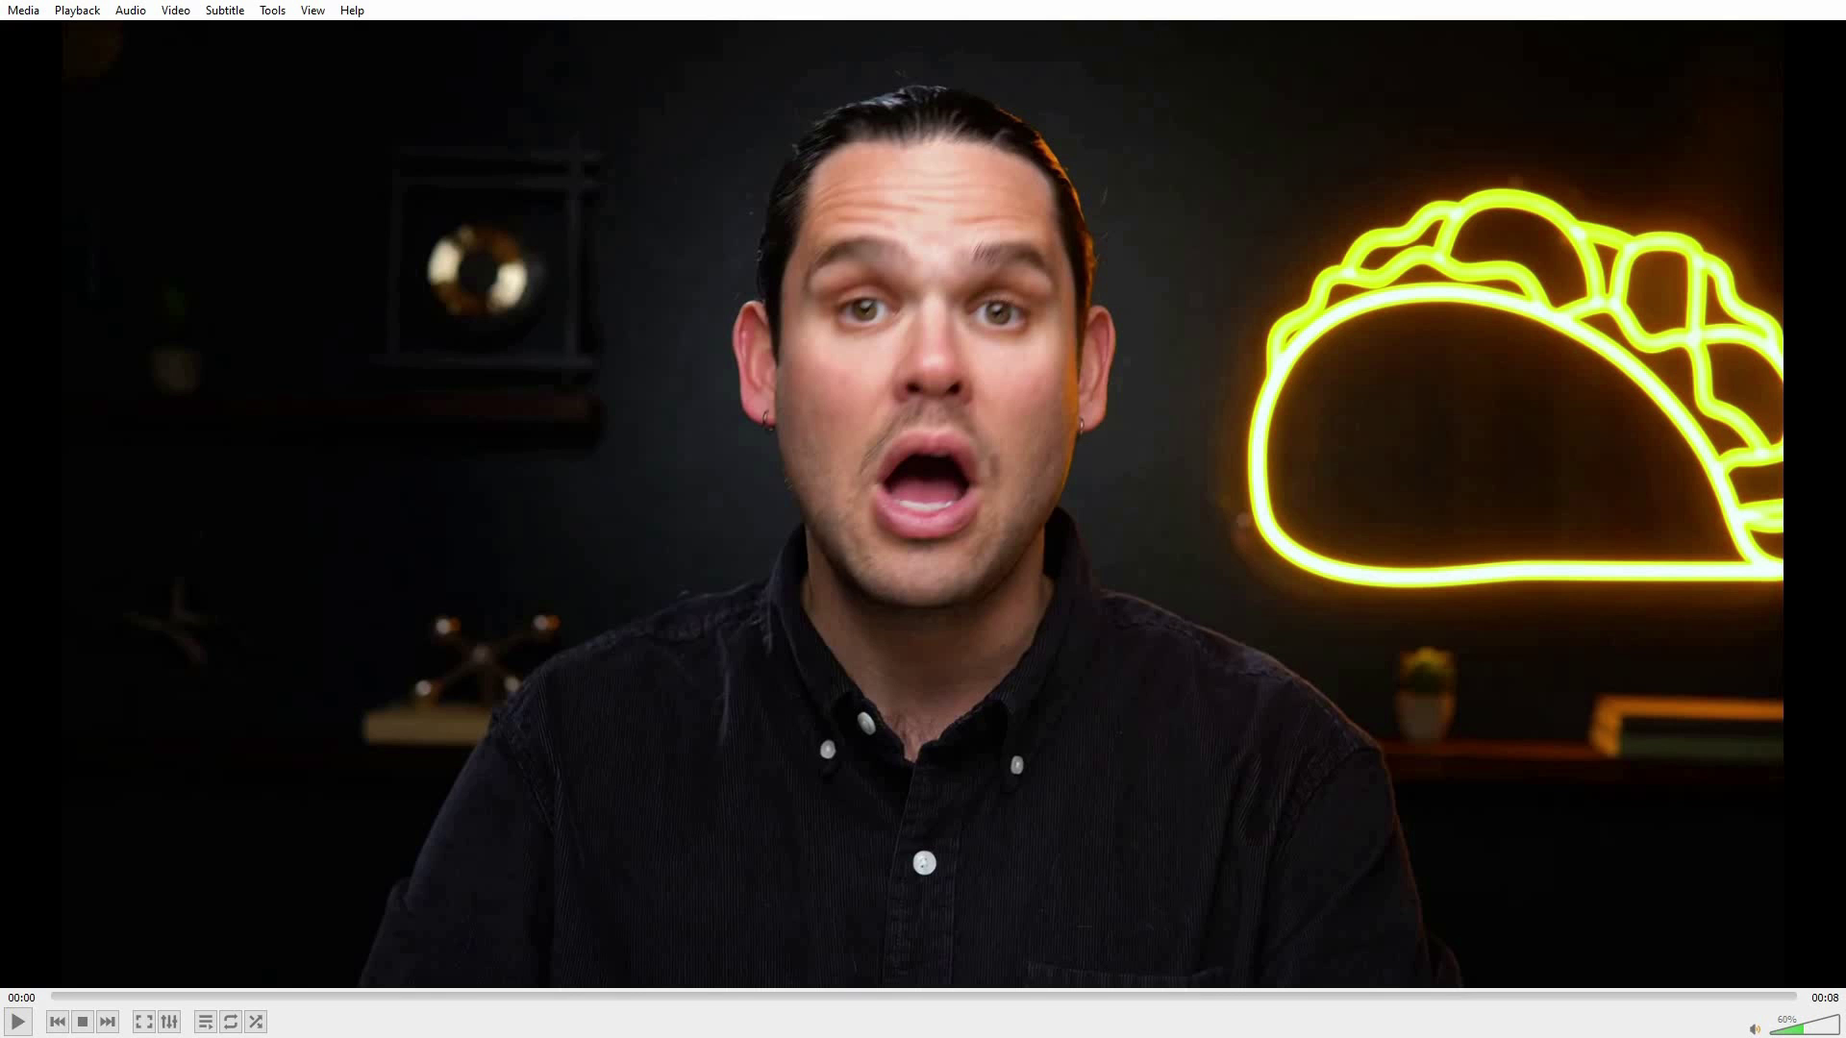
Play the 0103.mp4 clip in VLC, then close the player.
{"action": "left_click", "coordinate": [20, 1023]}
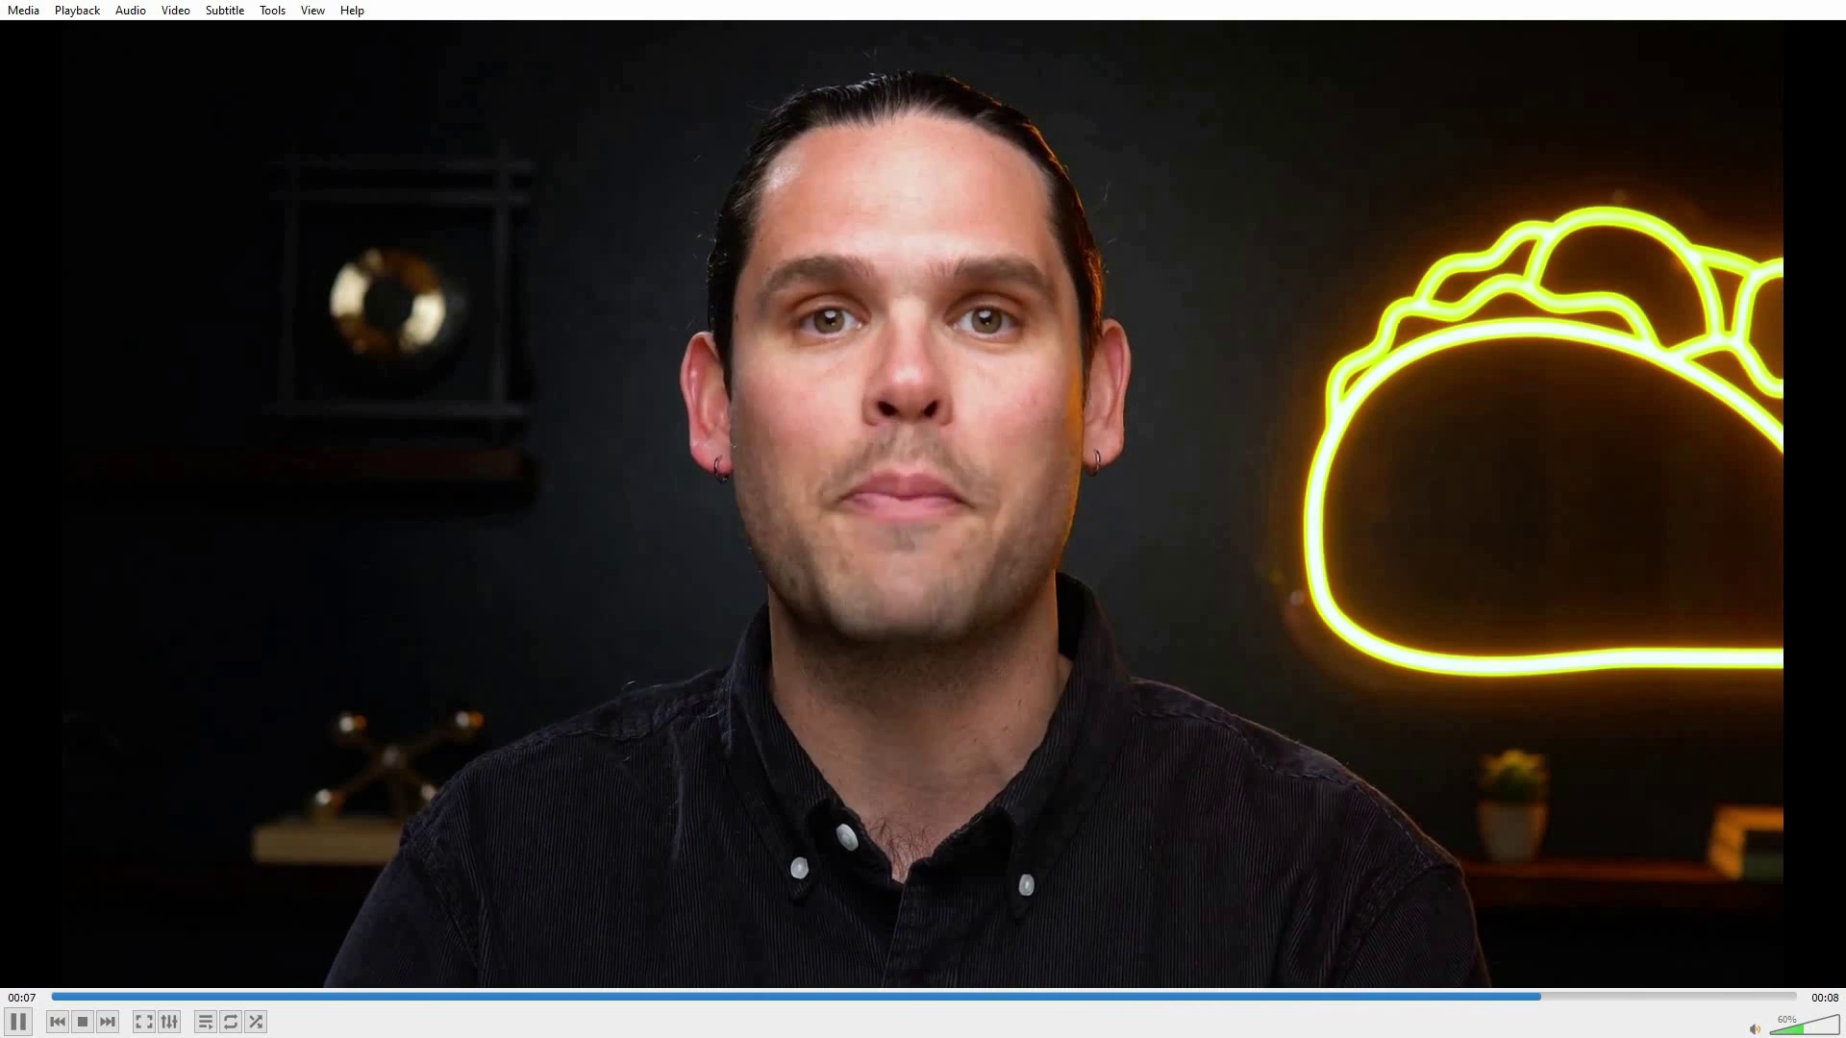
{"action": "key", "text": "alt+F4"}
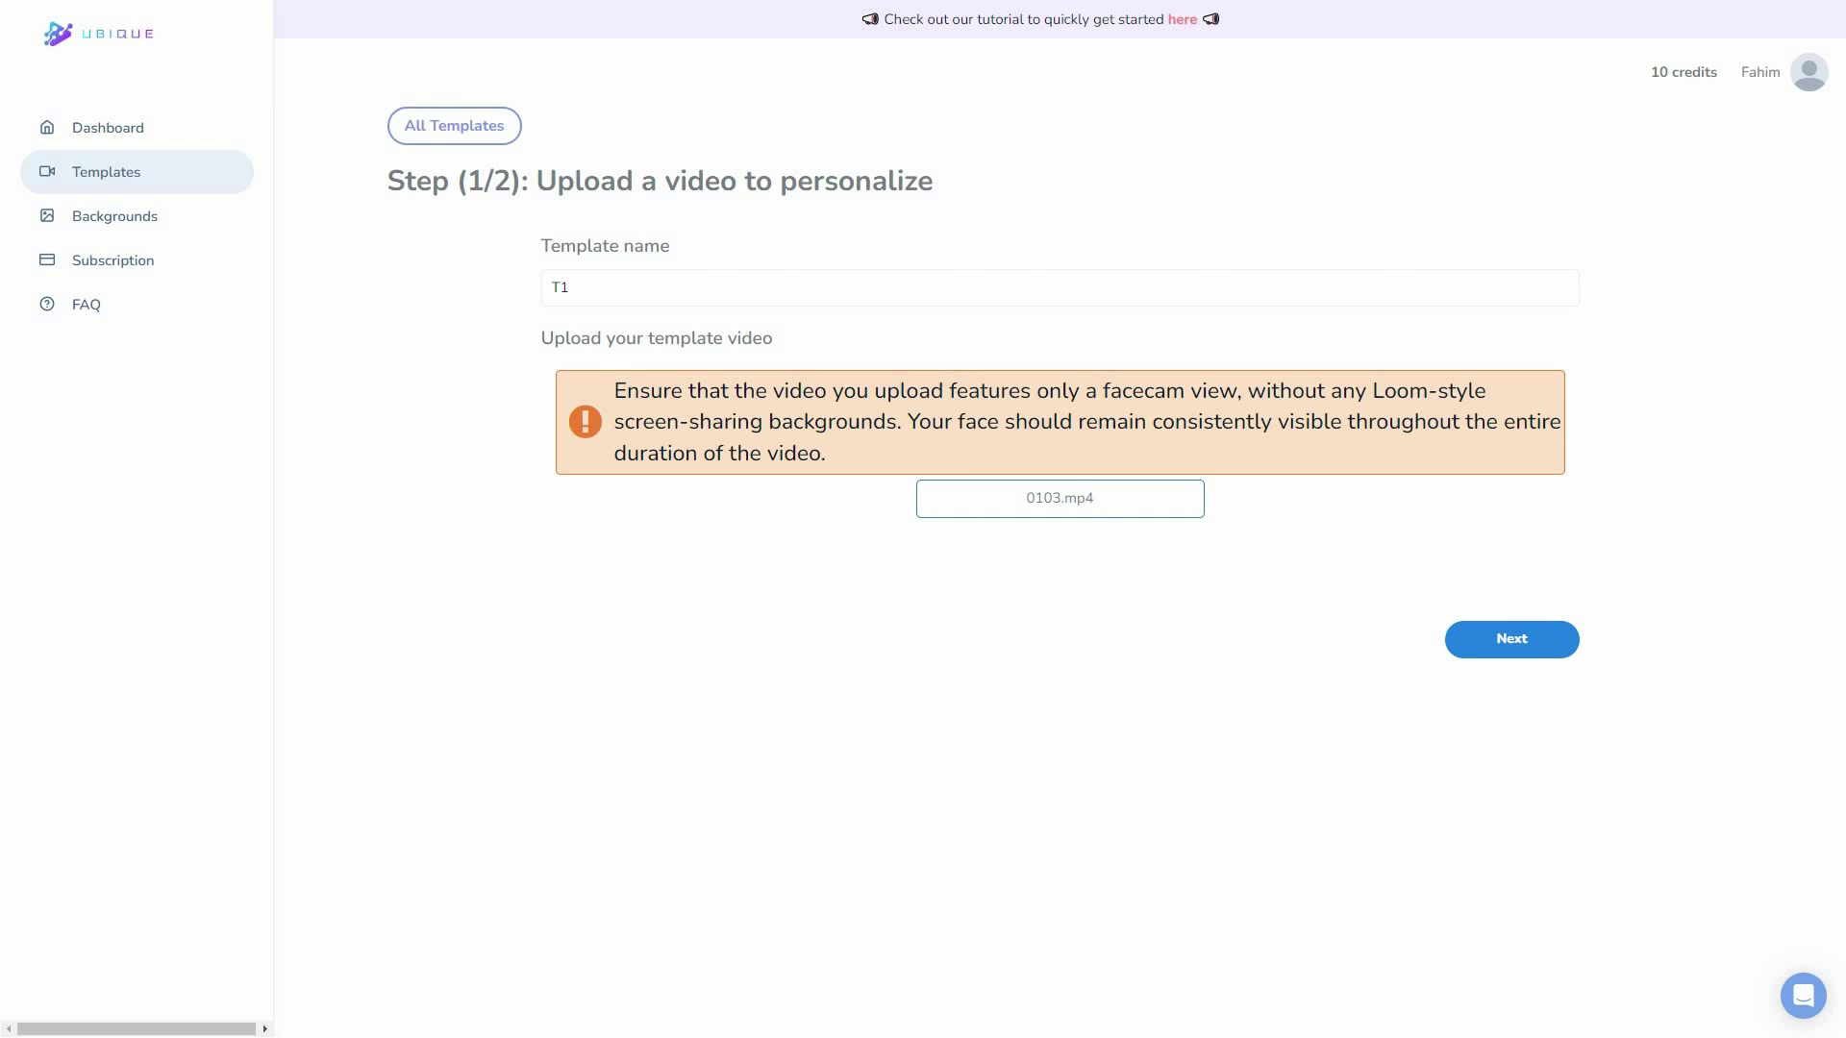
Advance to Step (2/2) to see the uploaded 0103.mp4 clip and its transcript.
{"action": "left_click", "coordinate": [1504, 642]}
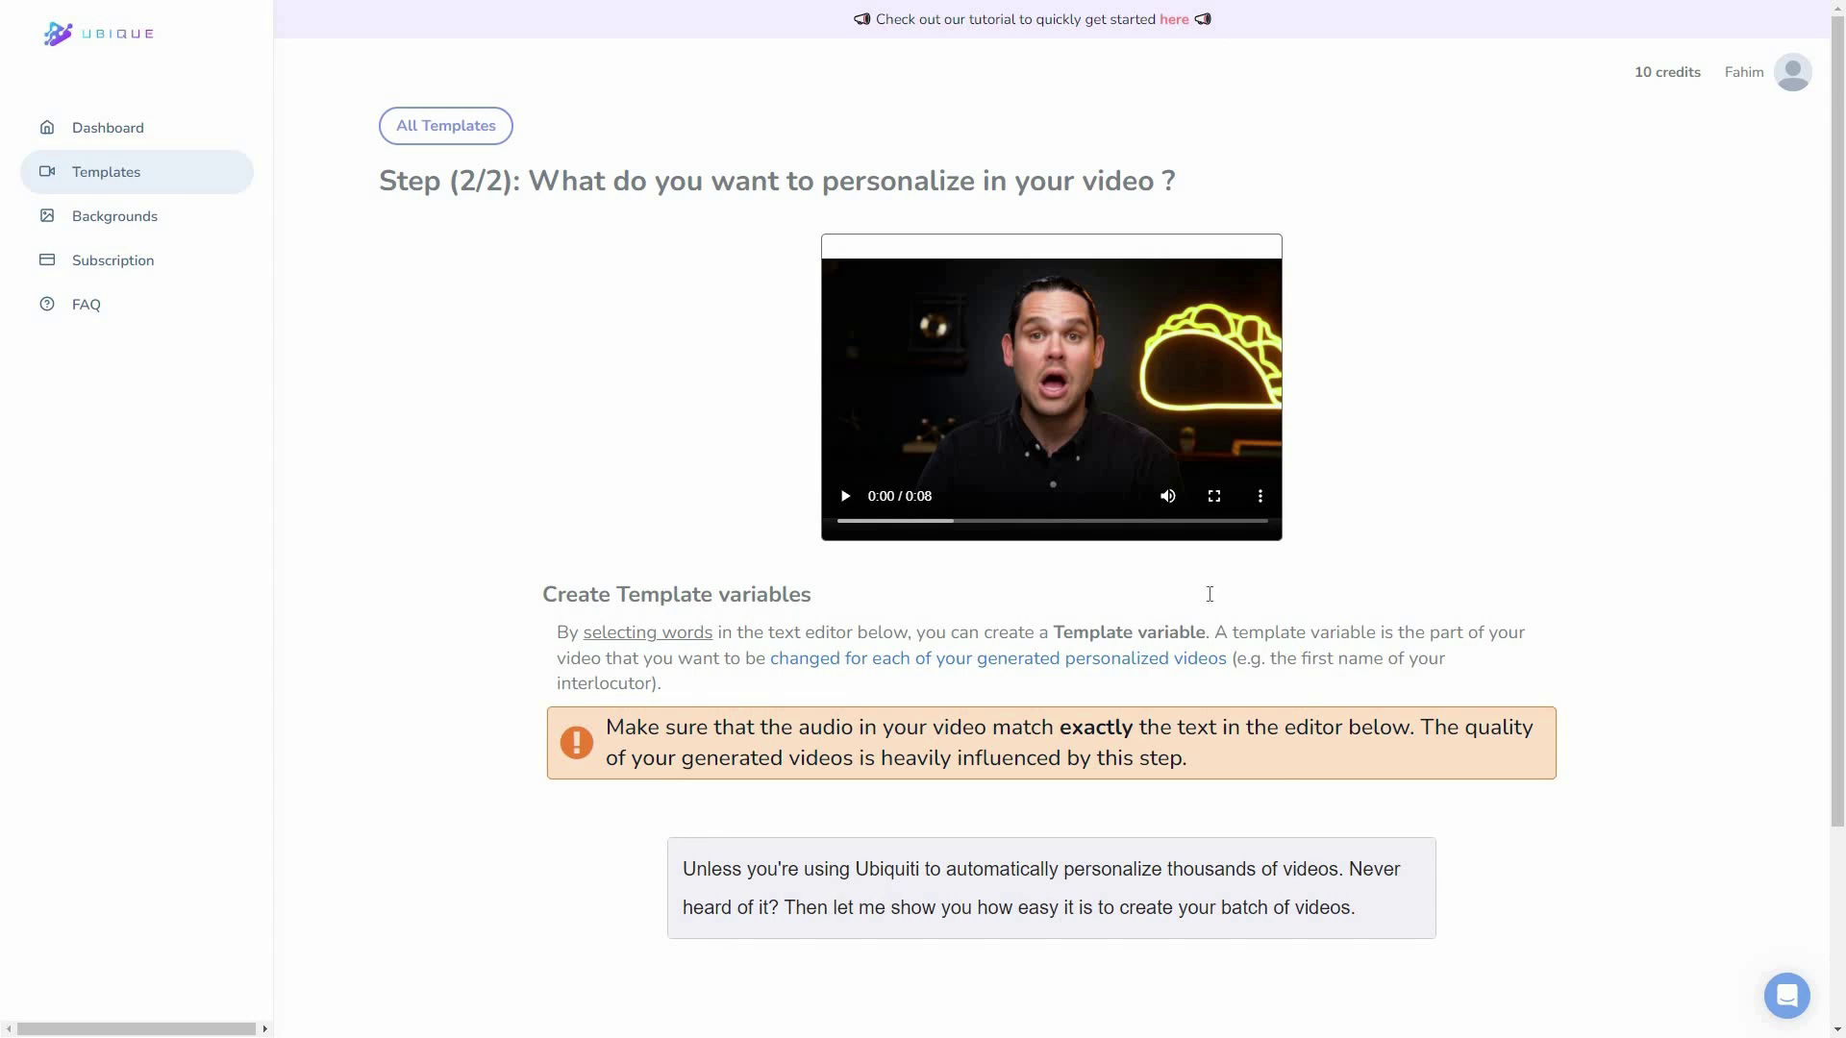
Mark 'videos' as the First Name variable and 'it' as the Last Name variable.
{"action": "scroll", "coordinate": [1316, 612], "scroll_direction": "down", "scroll_amount": 3}
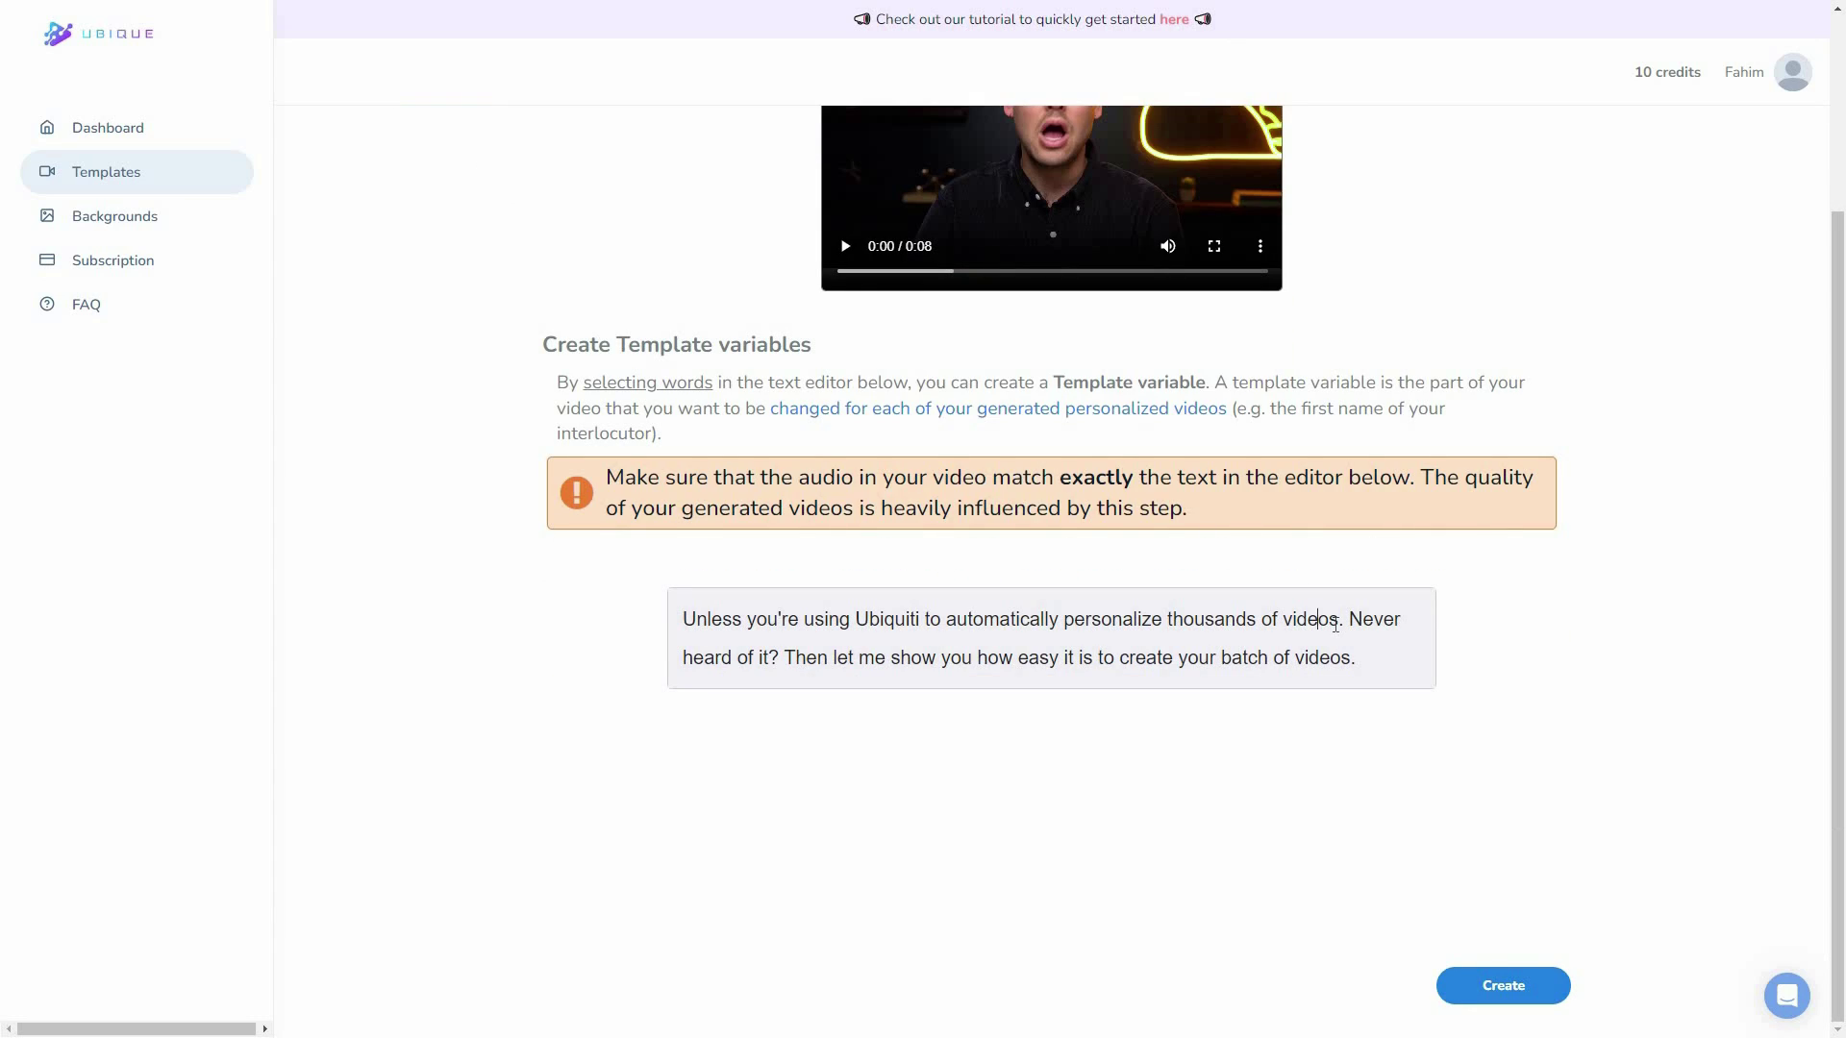
{"action": "double_click", "coordinate": [1335, 625]}
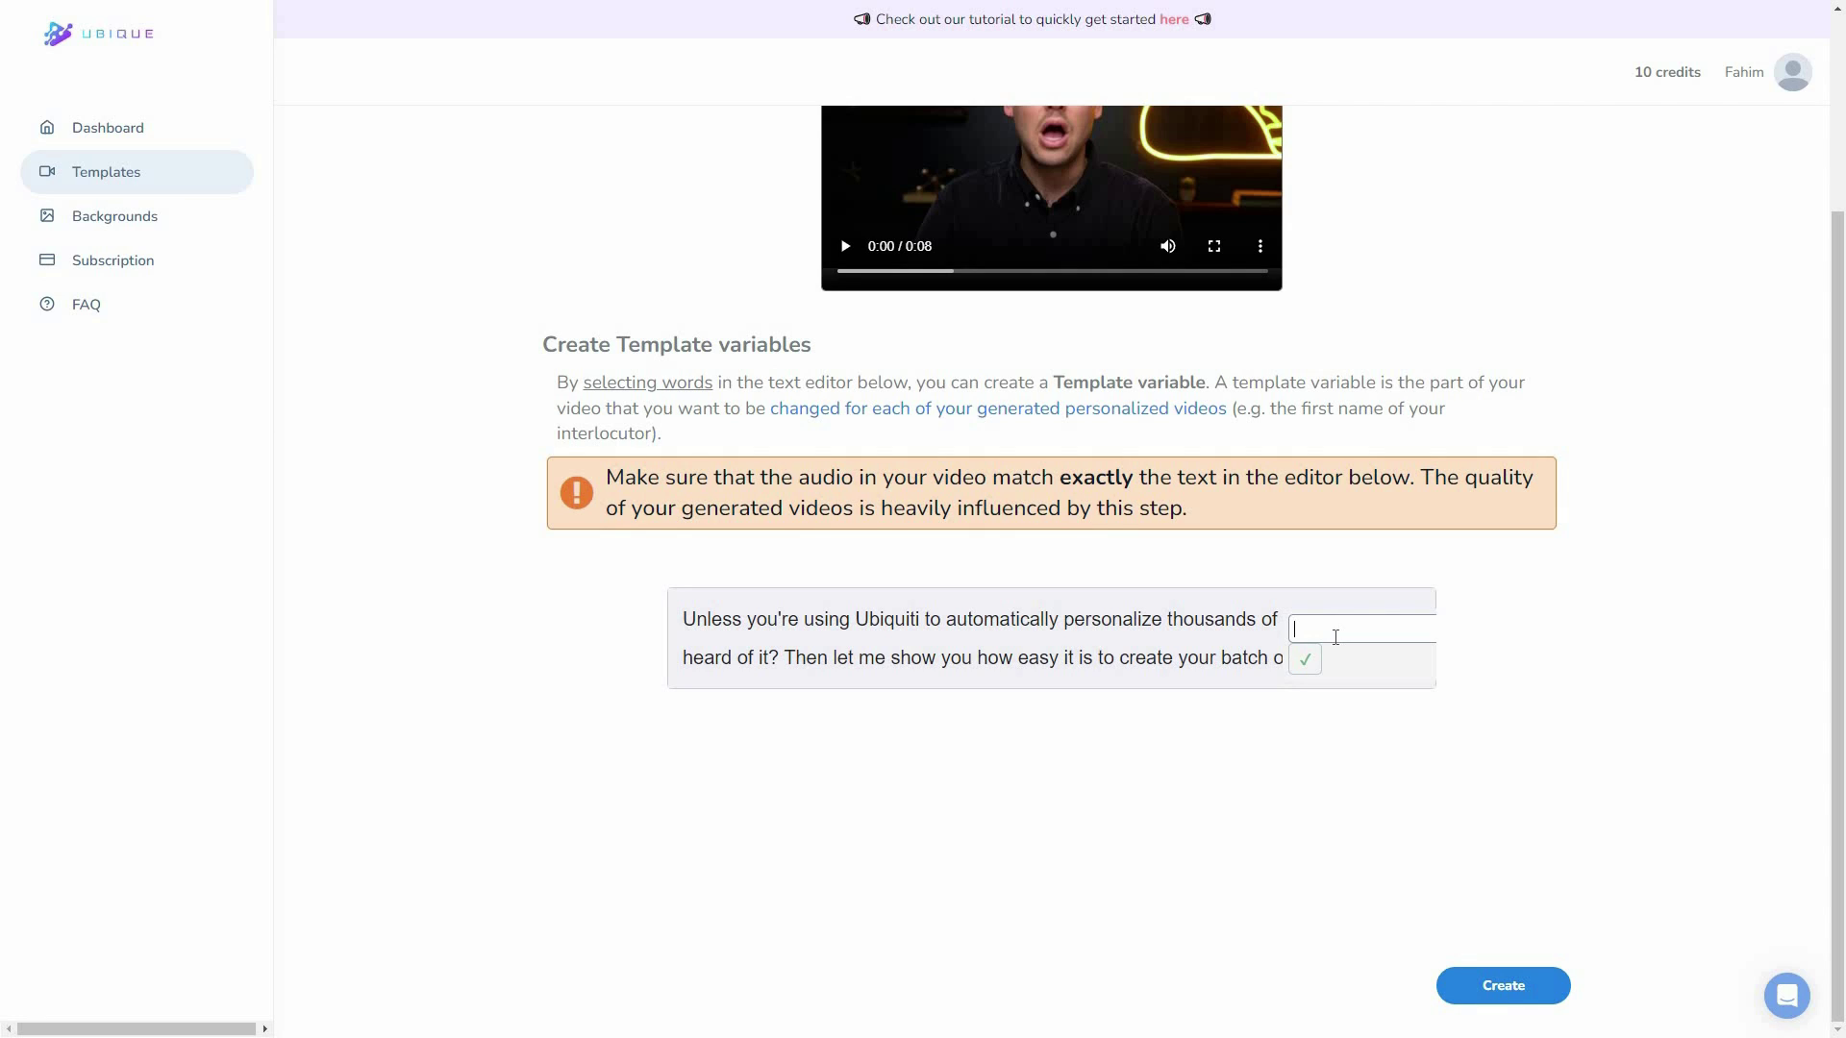
{"action": "type", "text": "First Name"}
{"action": "left_click", "coordinate": [1306, 660]}
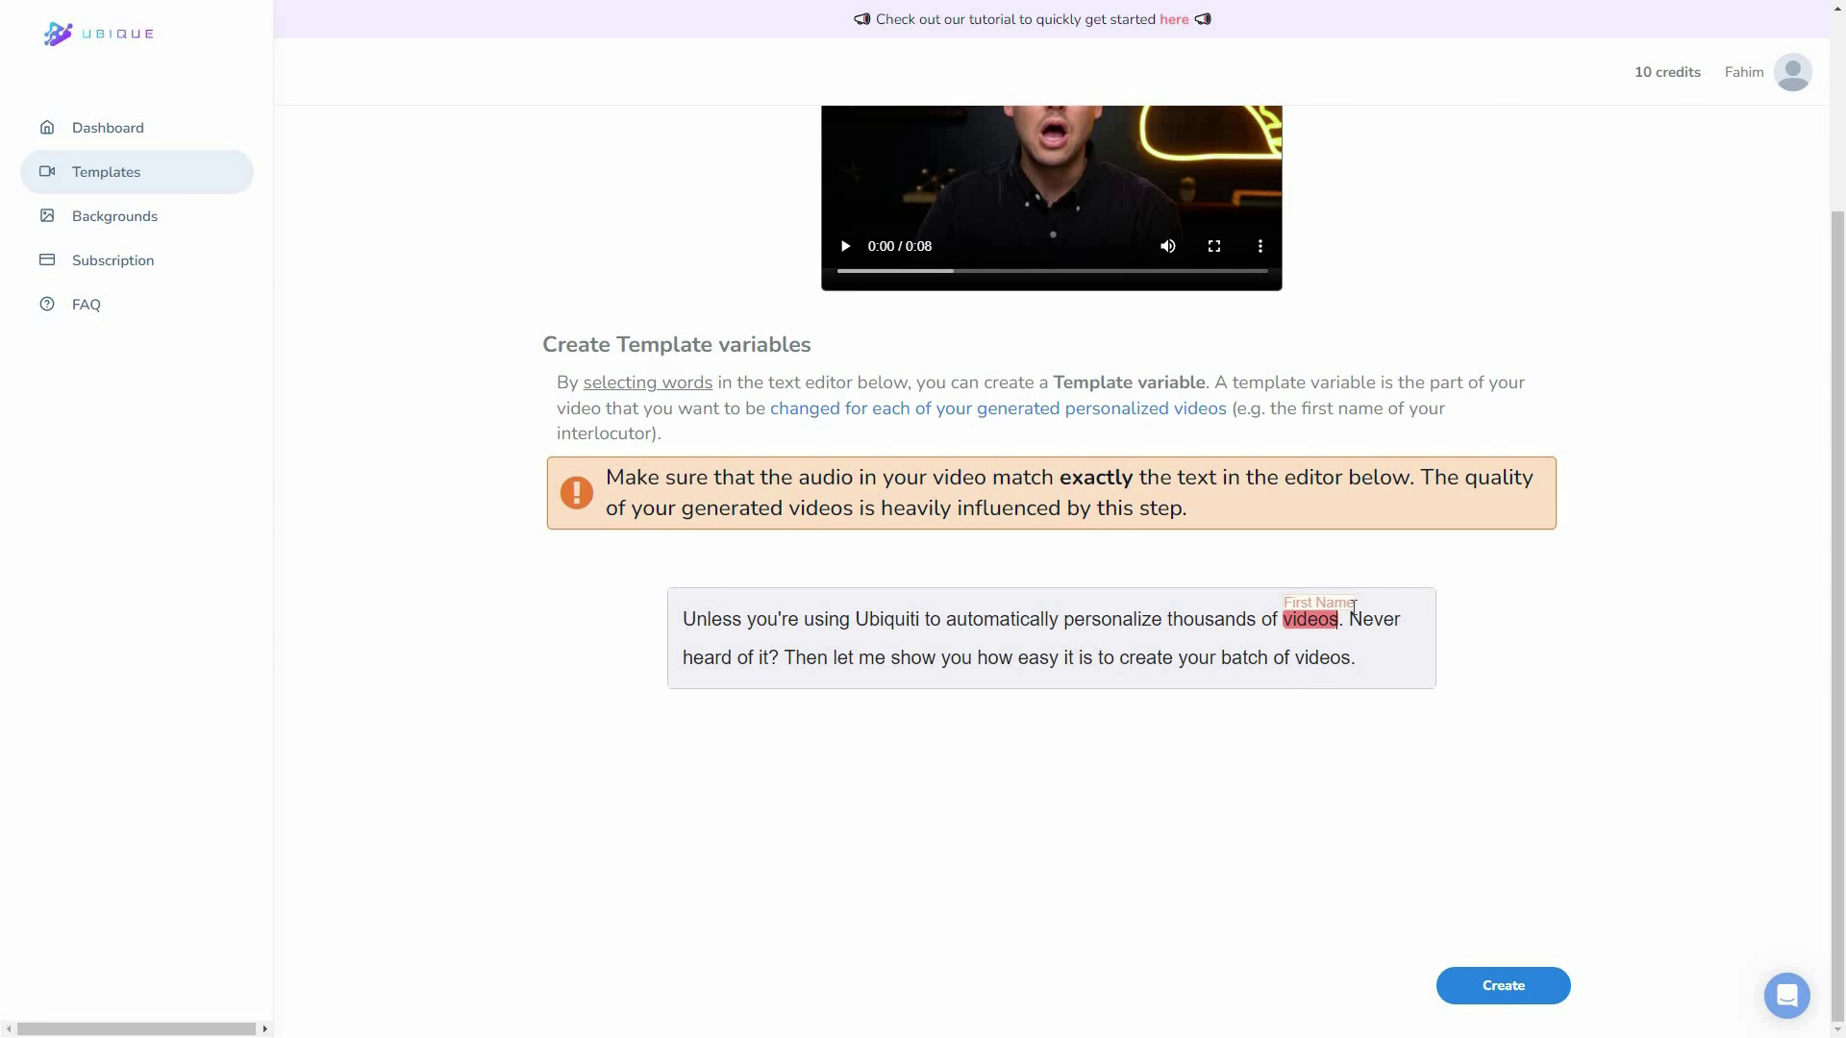
{"action": "double_click", "coordinate": [771, 663]}
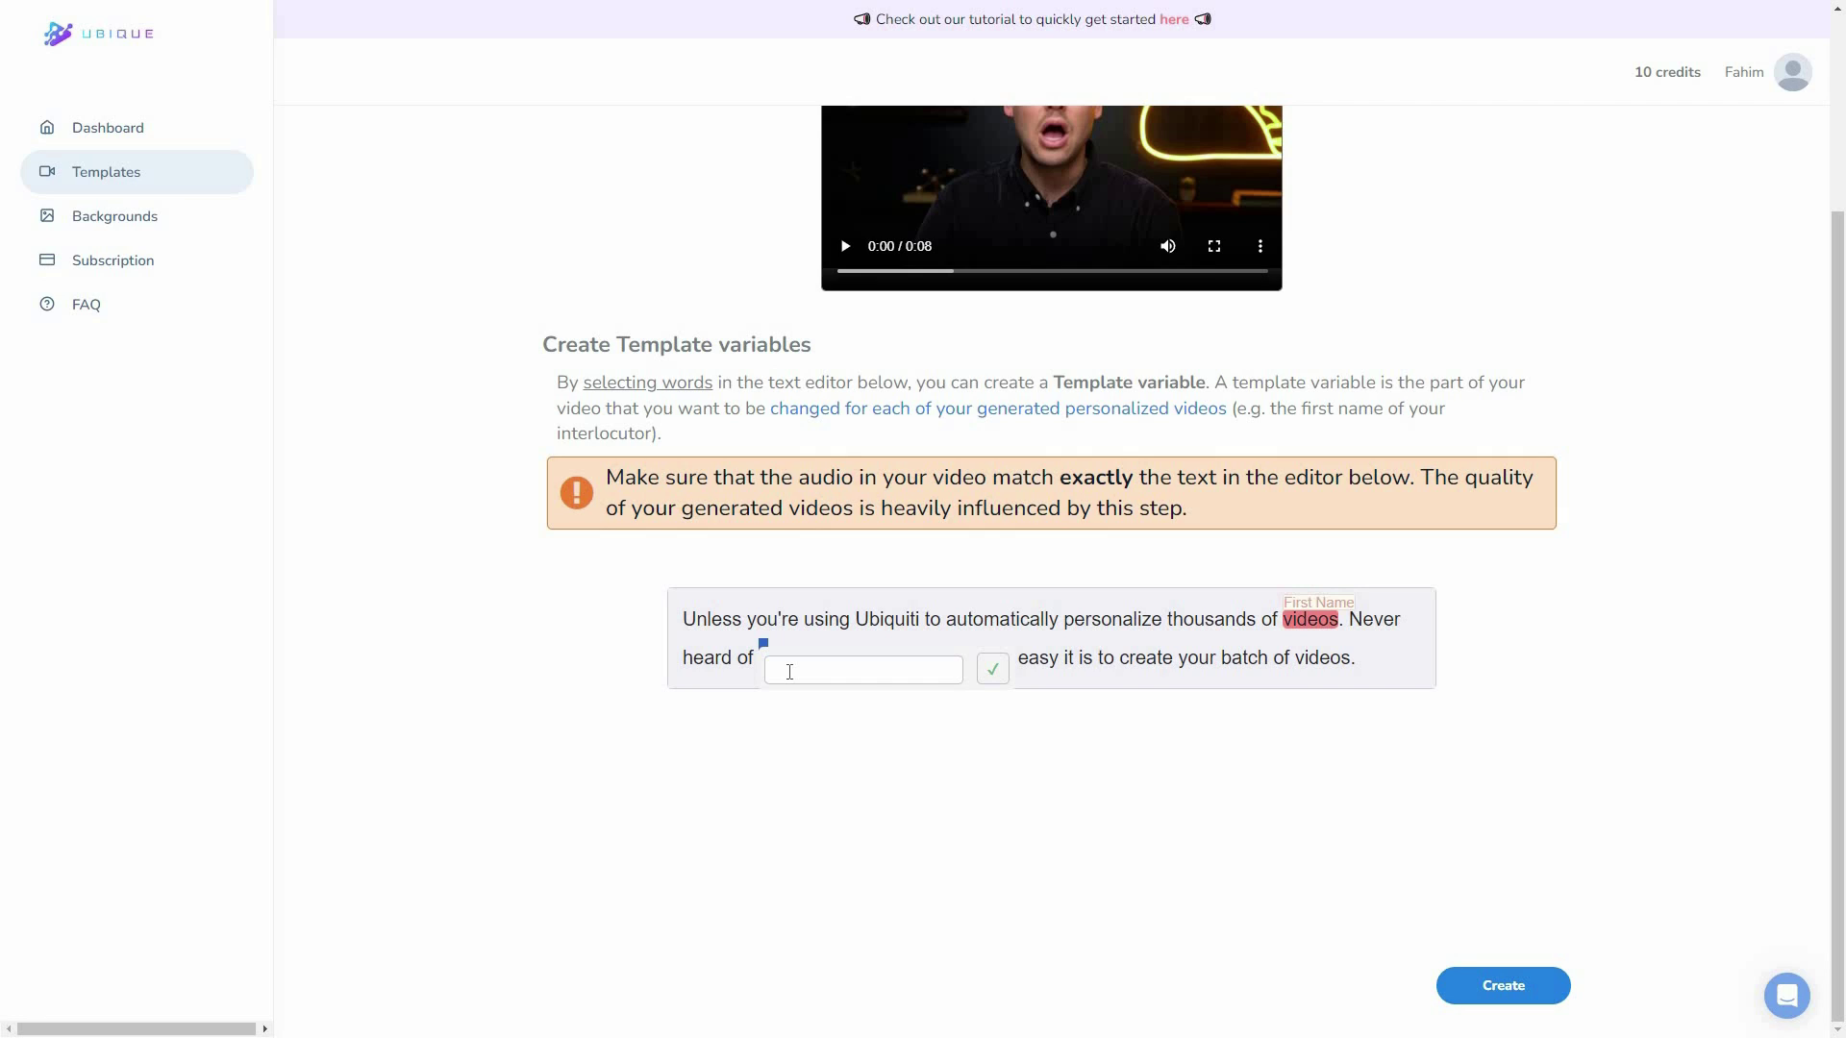
{"action": "type", "text": "Last Name"}
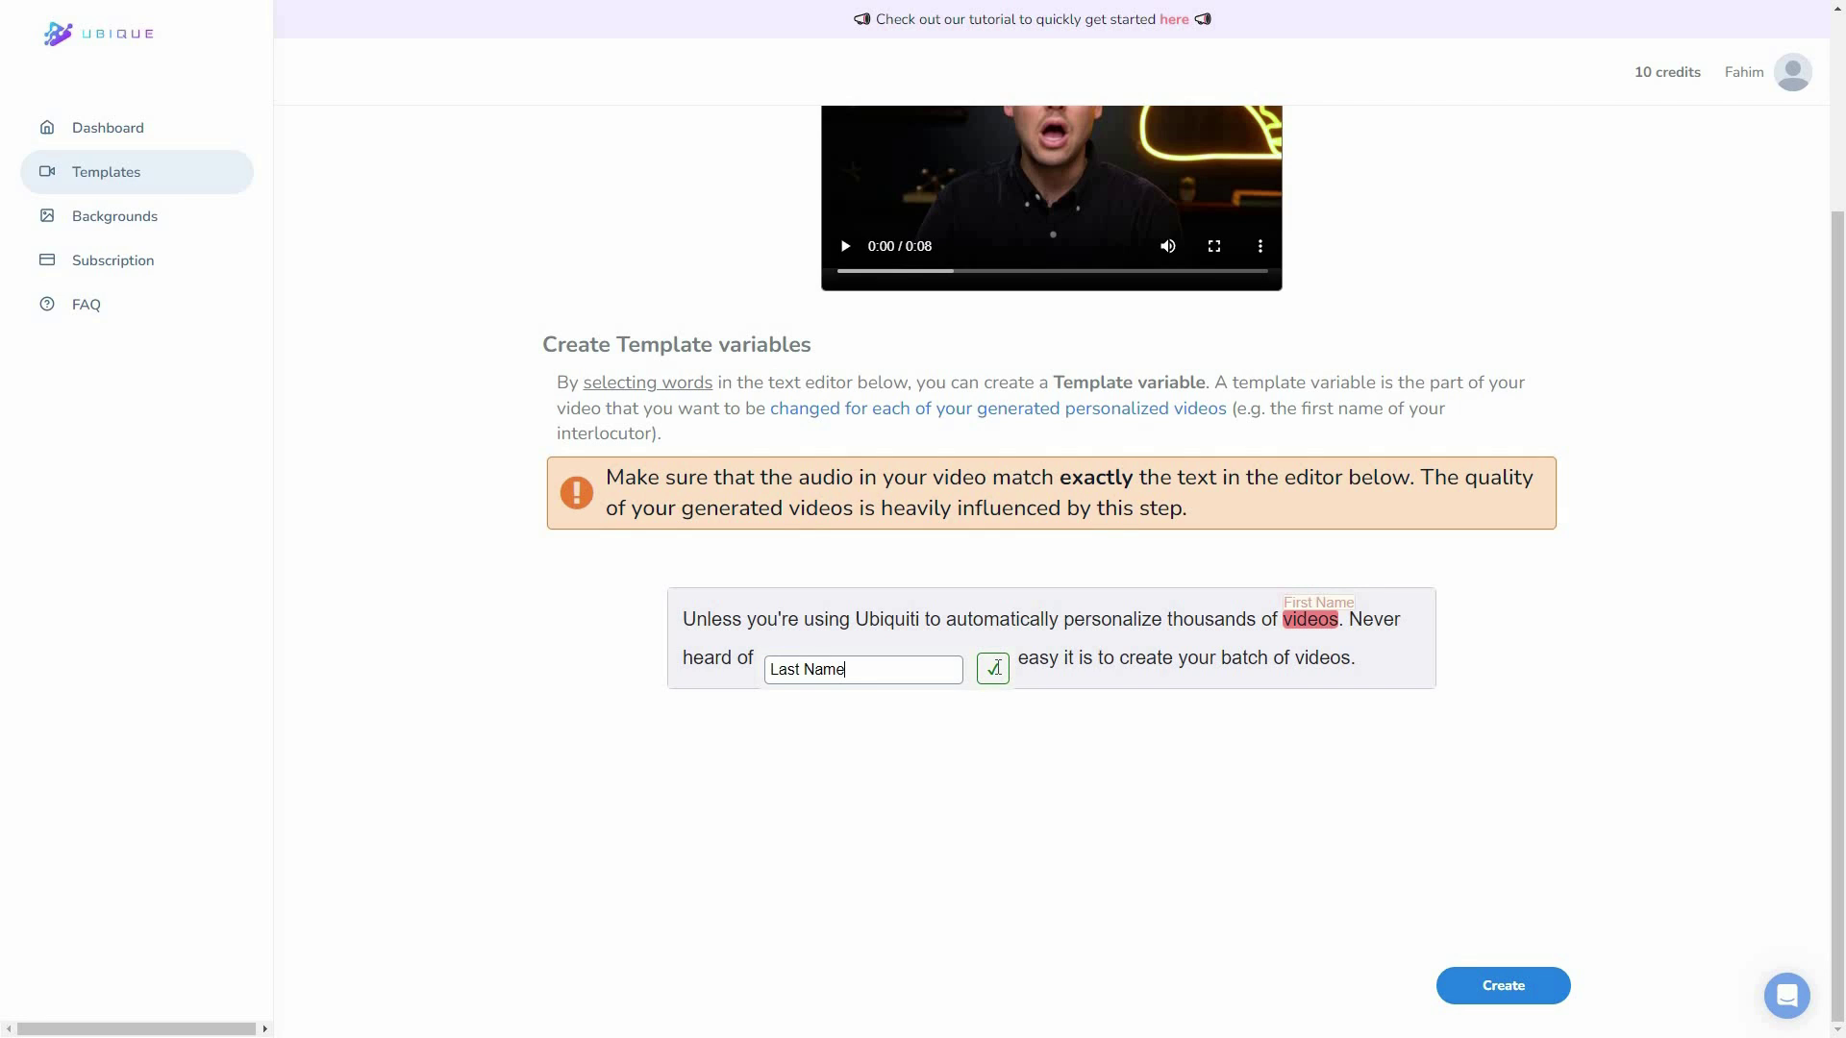
{"action": "left_click", "coordinate": [993, 668]}
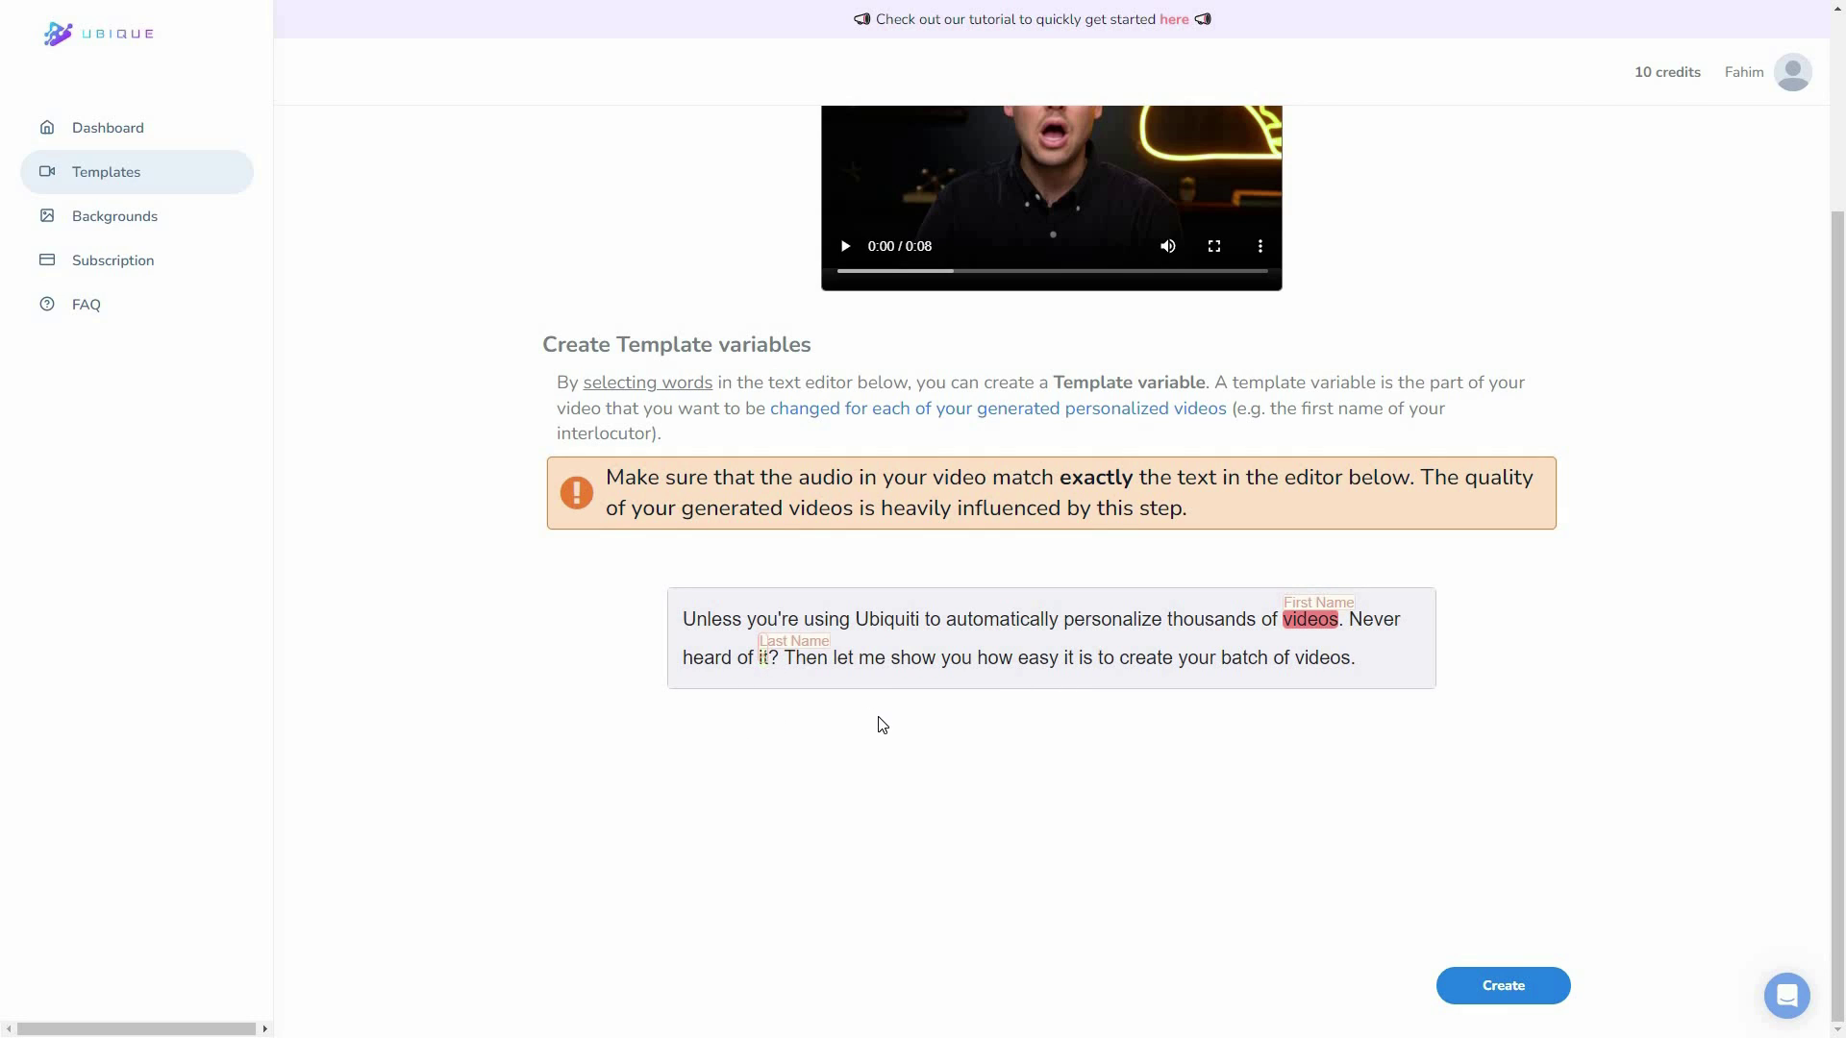
Cancel the extra variable attempted on 'create' and create template T1.
{"action": "double_click", "coordinate": [1336, 662]}
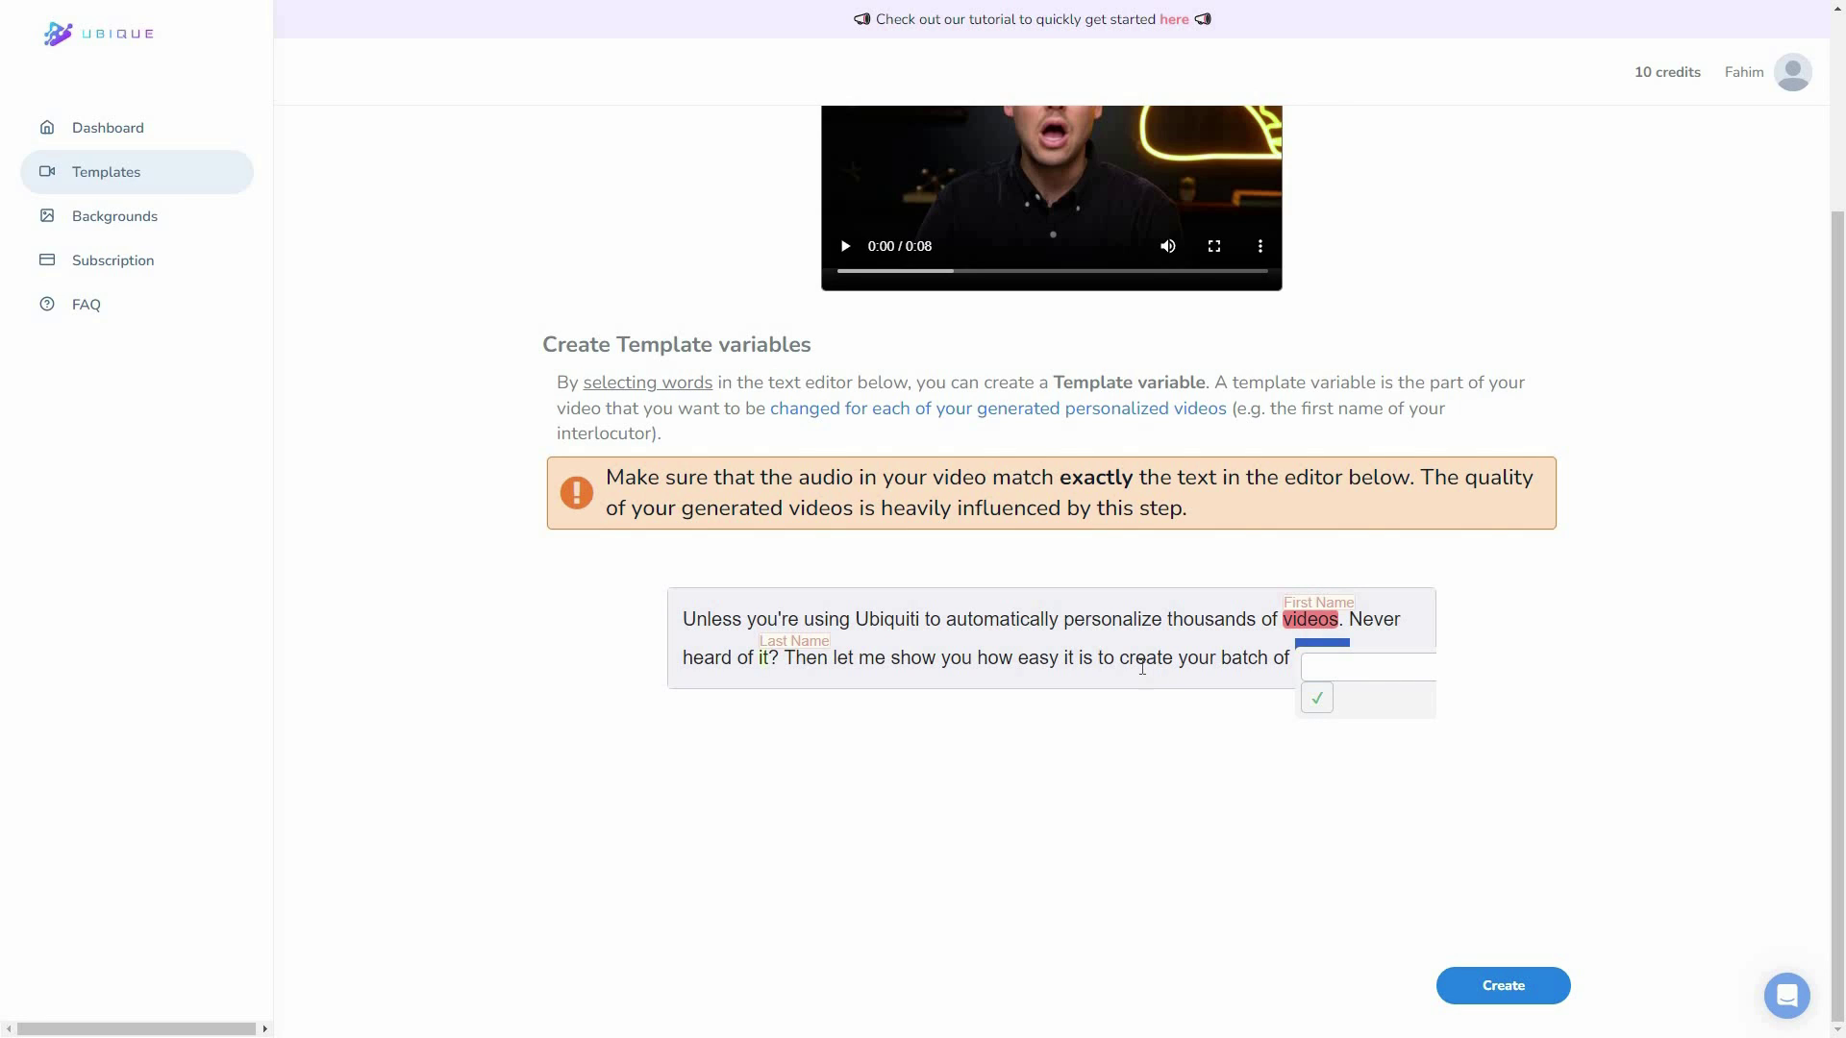
{"action": "left_click_drag", "start_coordinate": [1121, 660], "coordinate": [1171, 663]}
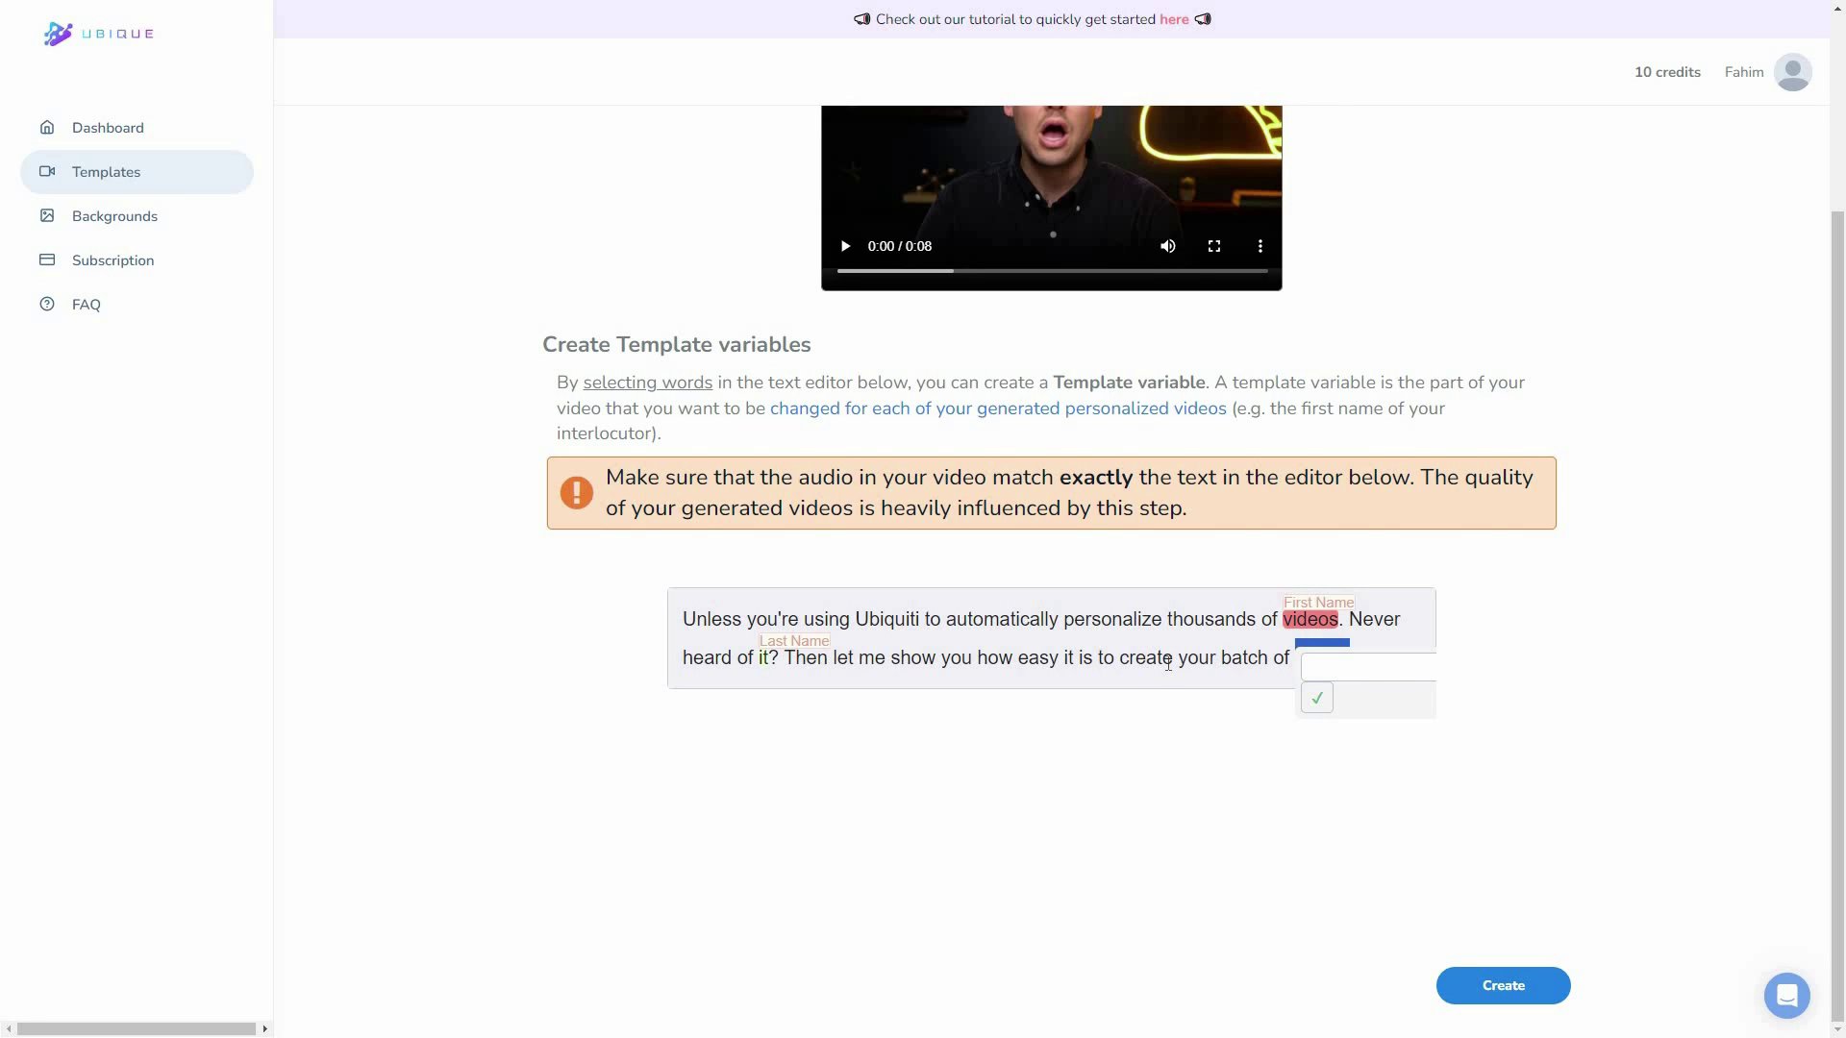
{"action": "left_click", "coordinate": [1148, 743]}
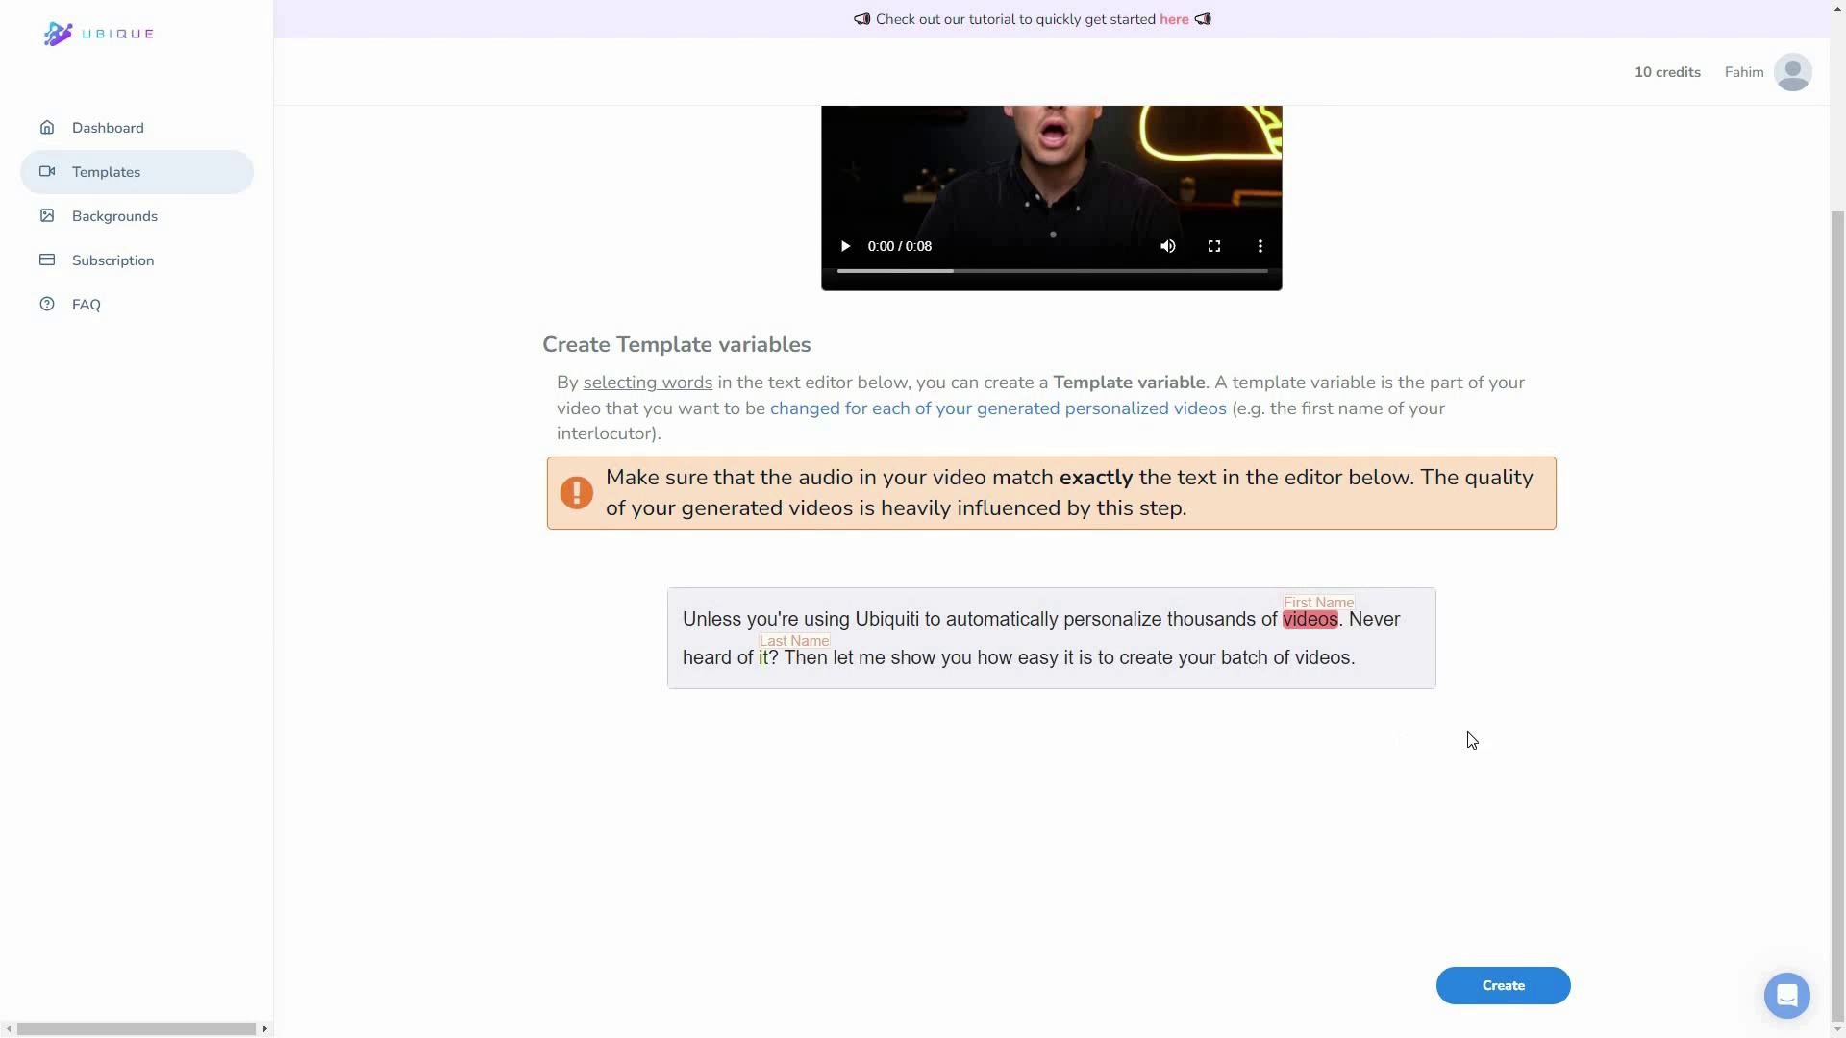
{"action": "left_click", "coordinate": [1529, 1000]}
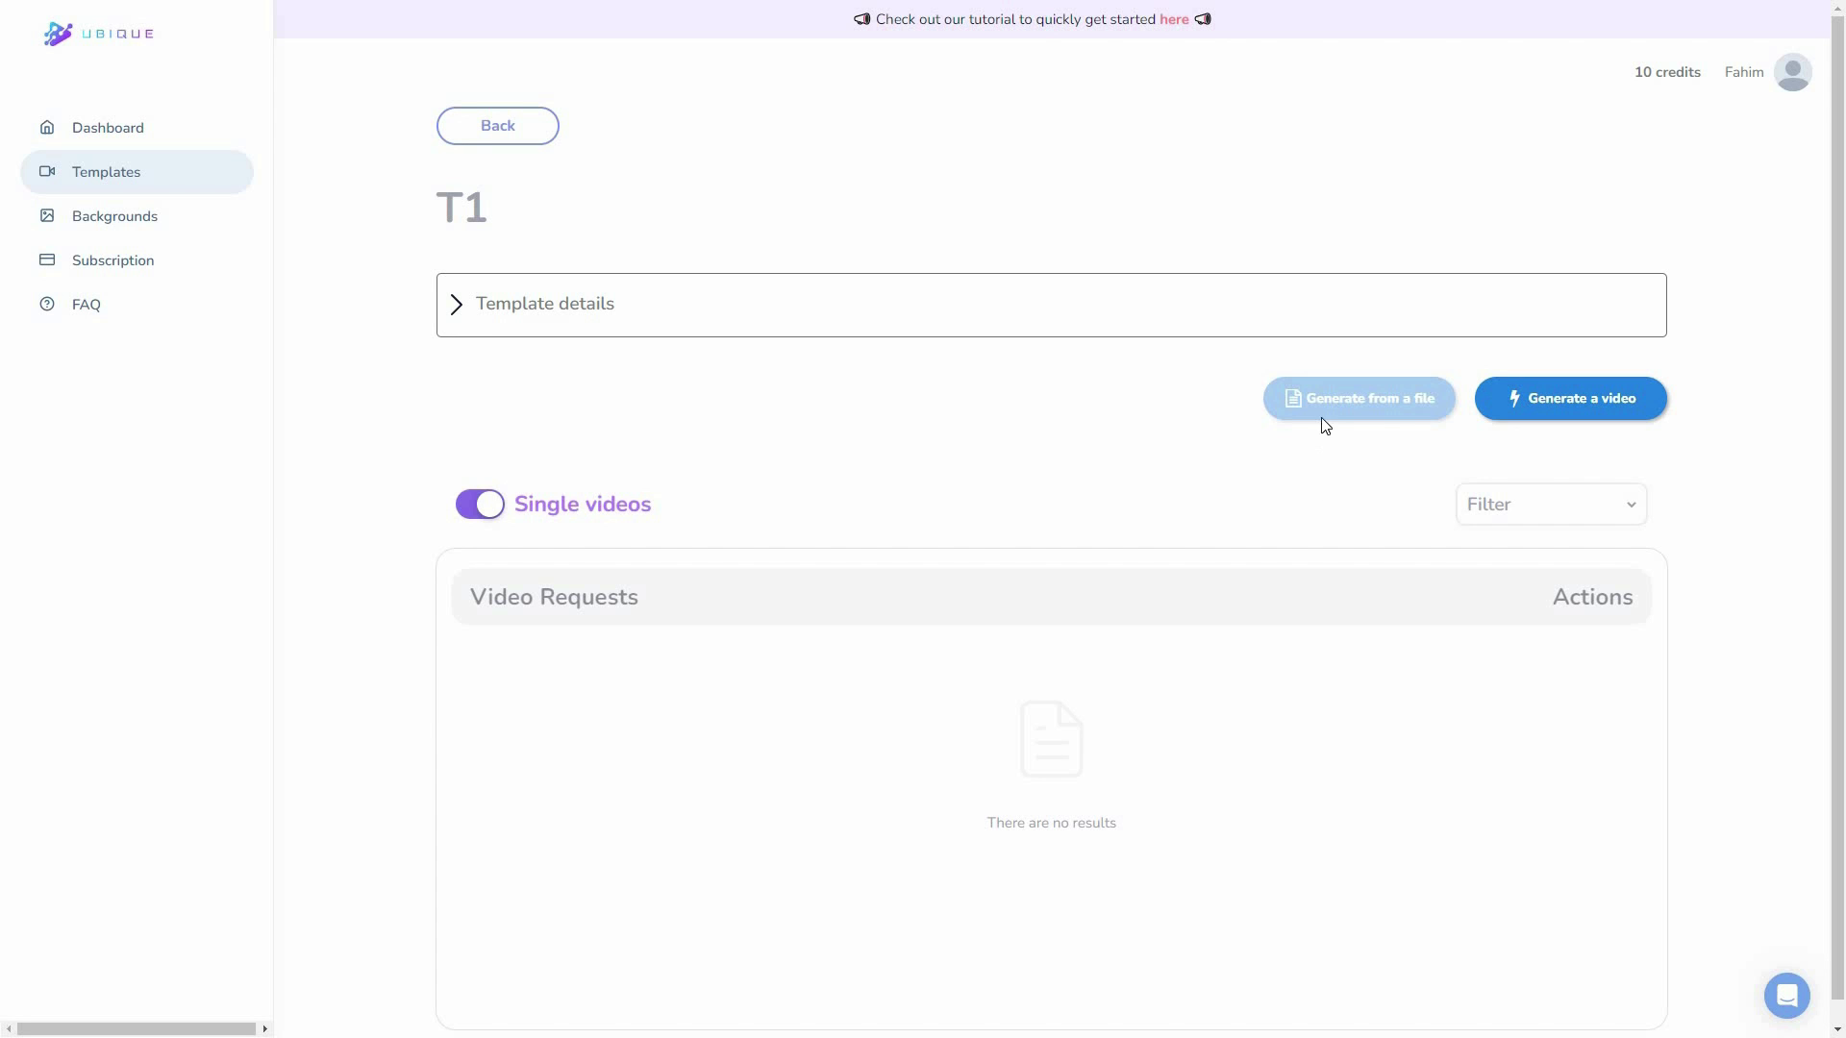
{"action": "mouse_move", "coordinate": [1365, 411]}
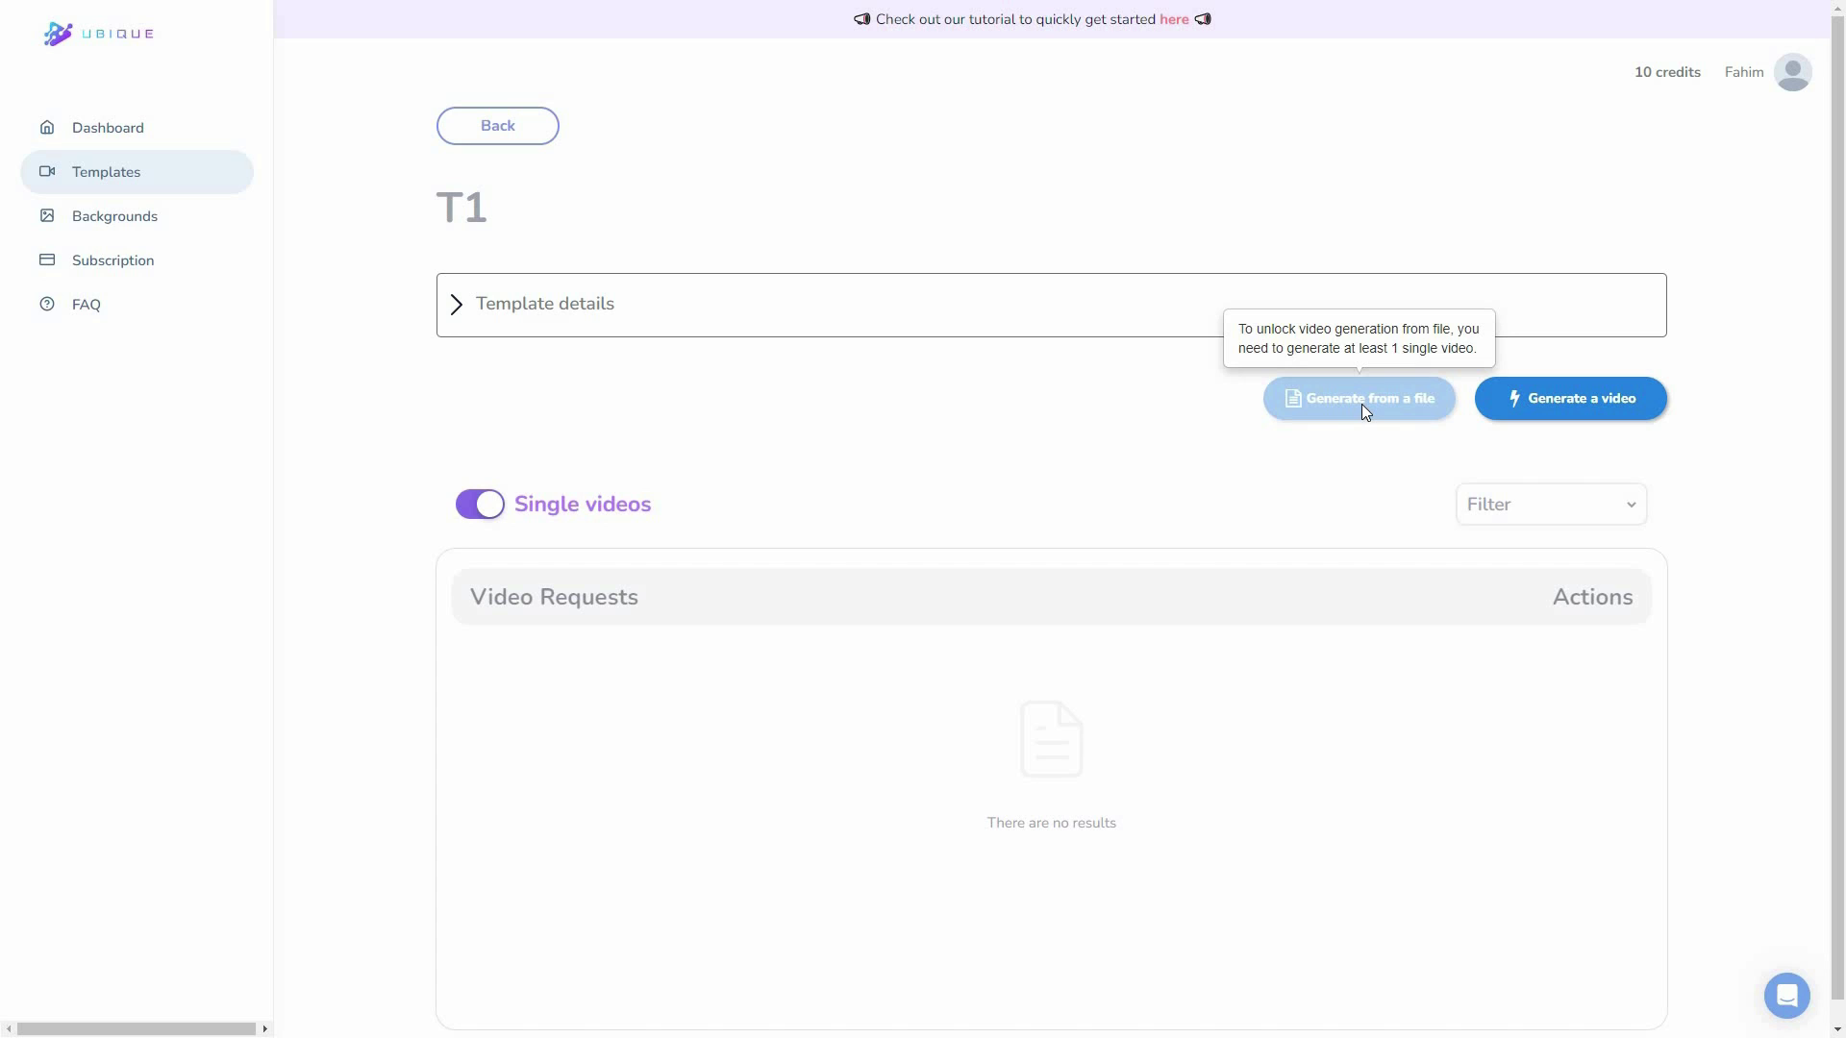
Start a new T1 video and fill the First Name and Last Name values with the recipient's name.
{"action": "left_click", "coordinate": [1630, 399]}
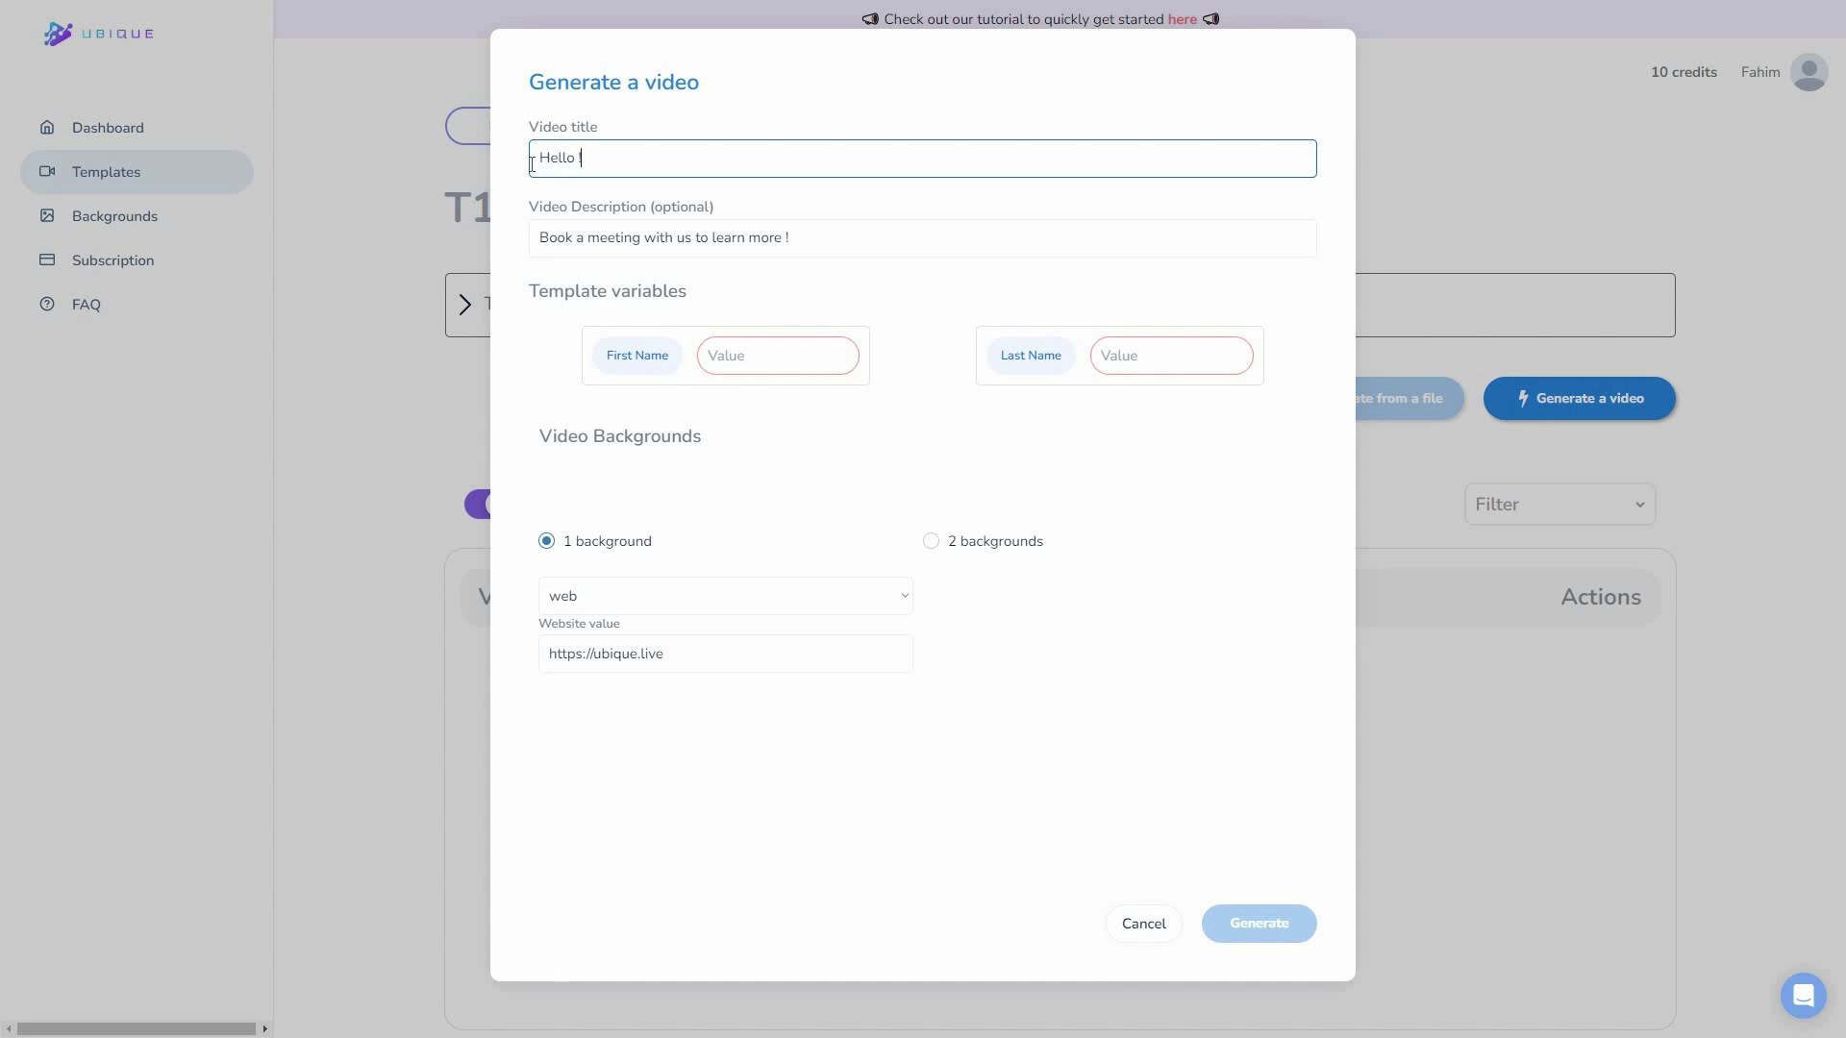
{"action": "key", "text": "ctrl+a"}
{"action": "left_click", "coordinate": [811, 234]}
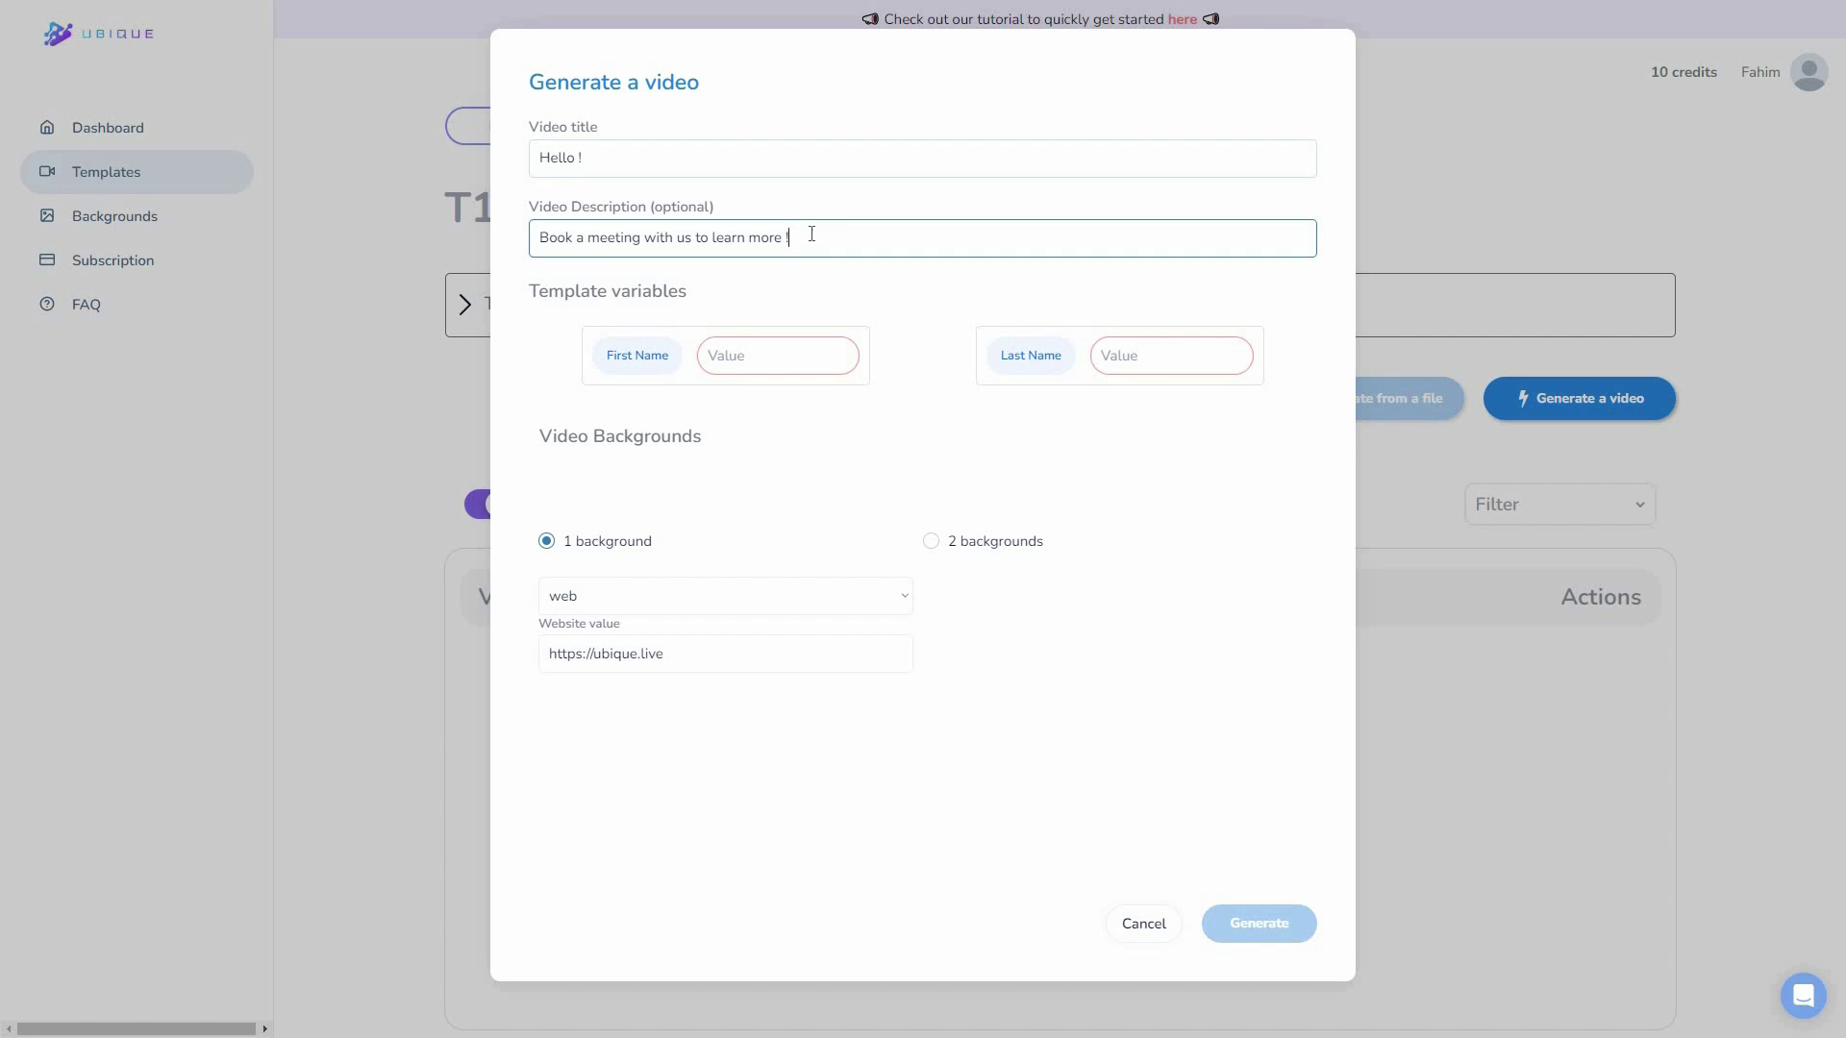
{"action": "left_click", "coordinate": [763, 357]}
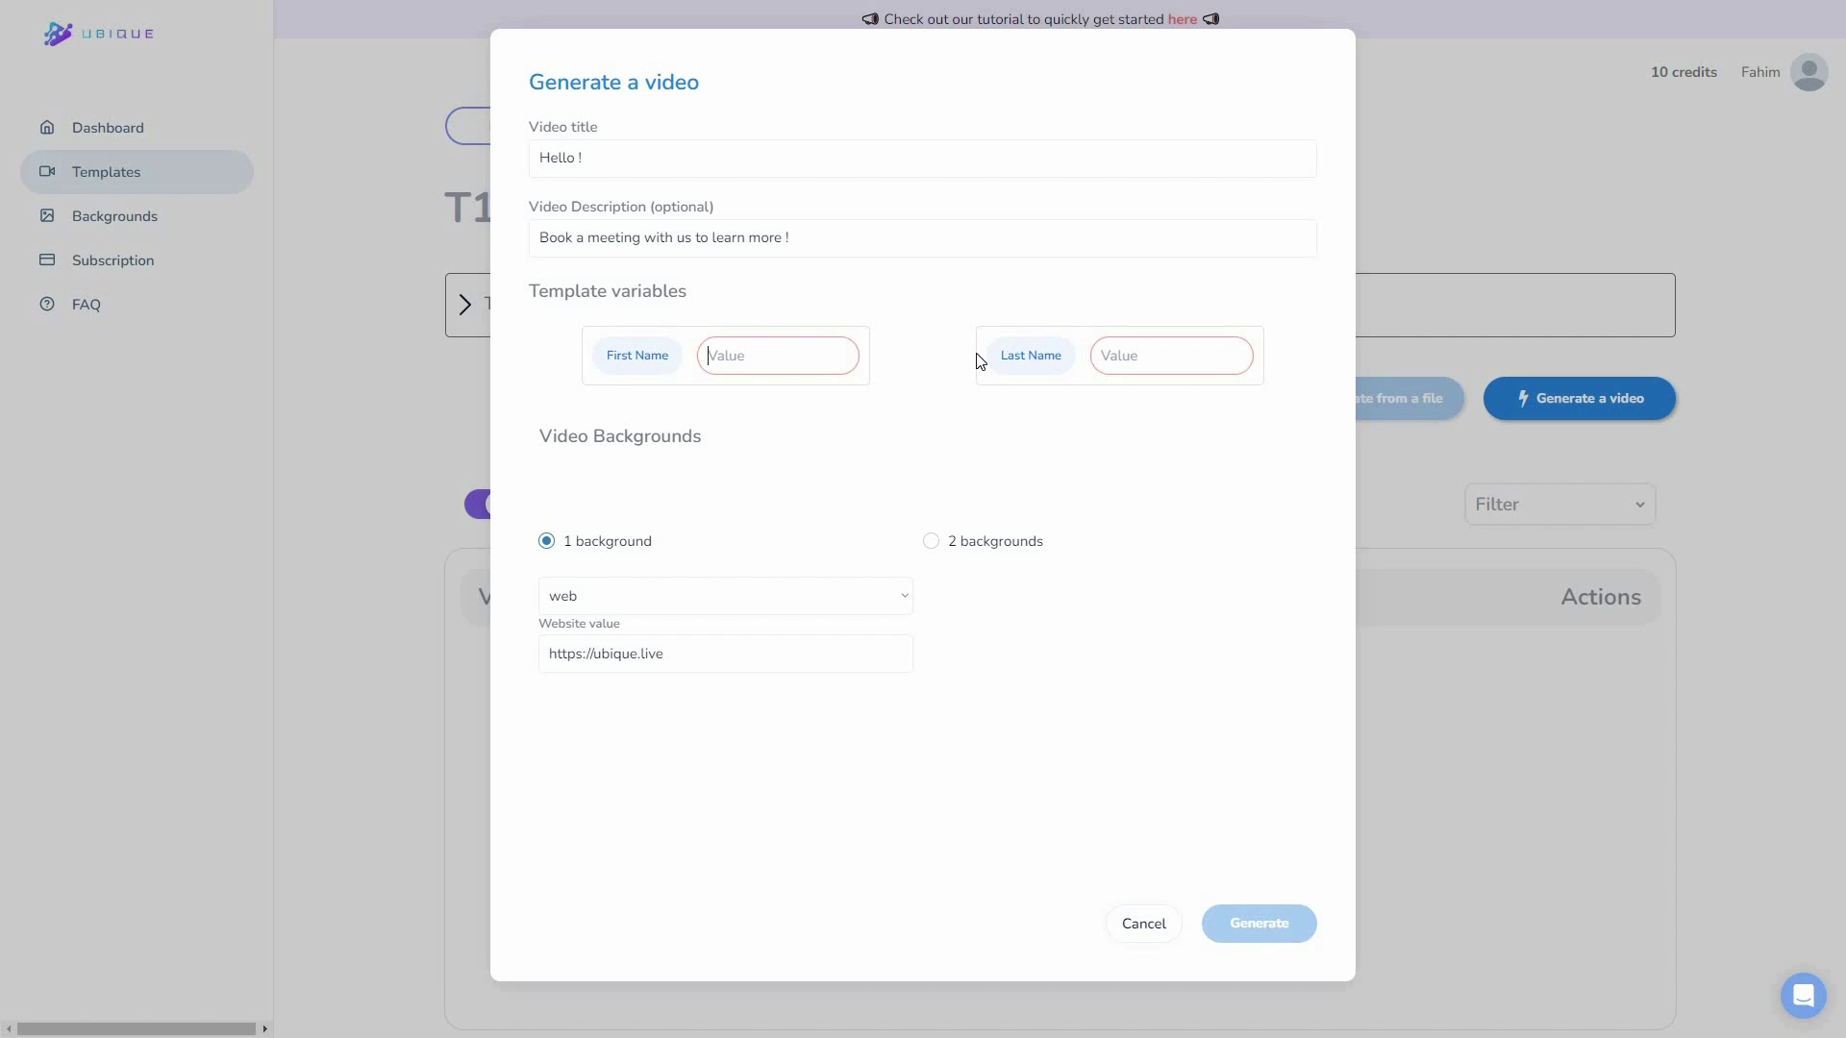
{"action": "left_click", "coordinate": [755, 355]}
{"action": "type", "text": "John"}
{"action": "left_click", "coordinate": [1157, 358]}
{"action": "type", "text": "Robert"}
{"action": "left_click", "coordinate": [788, 562]}
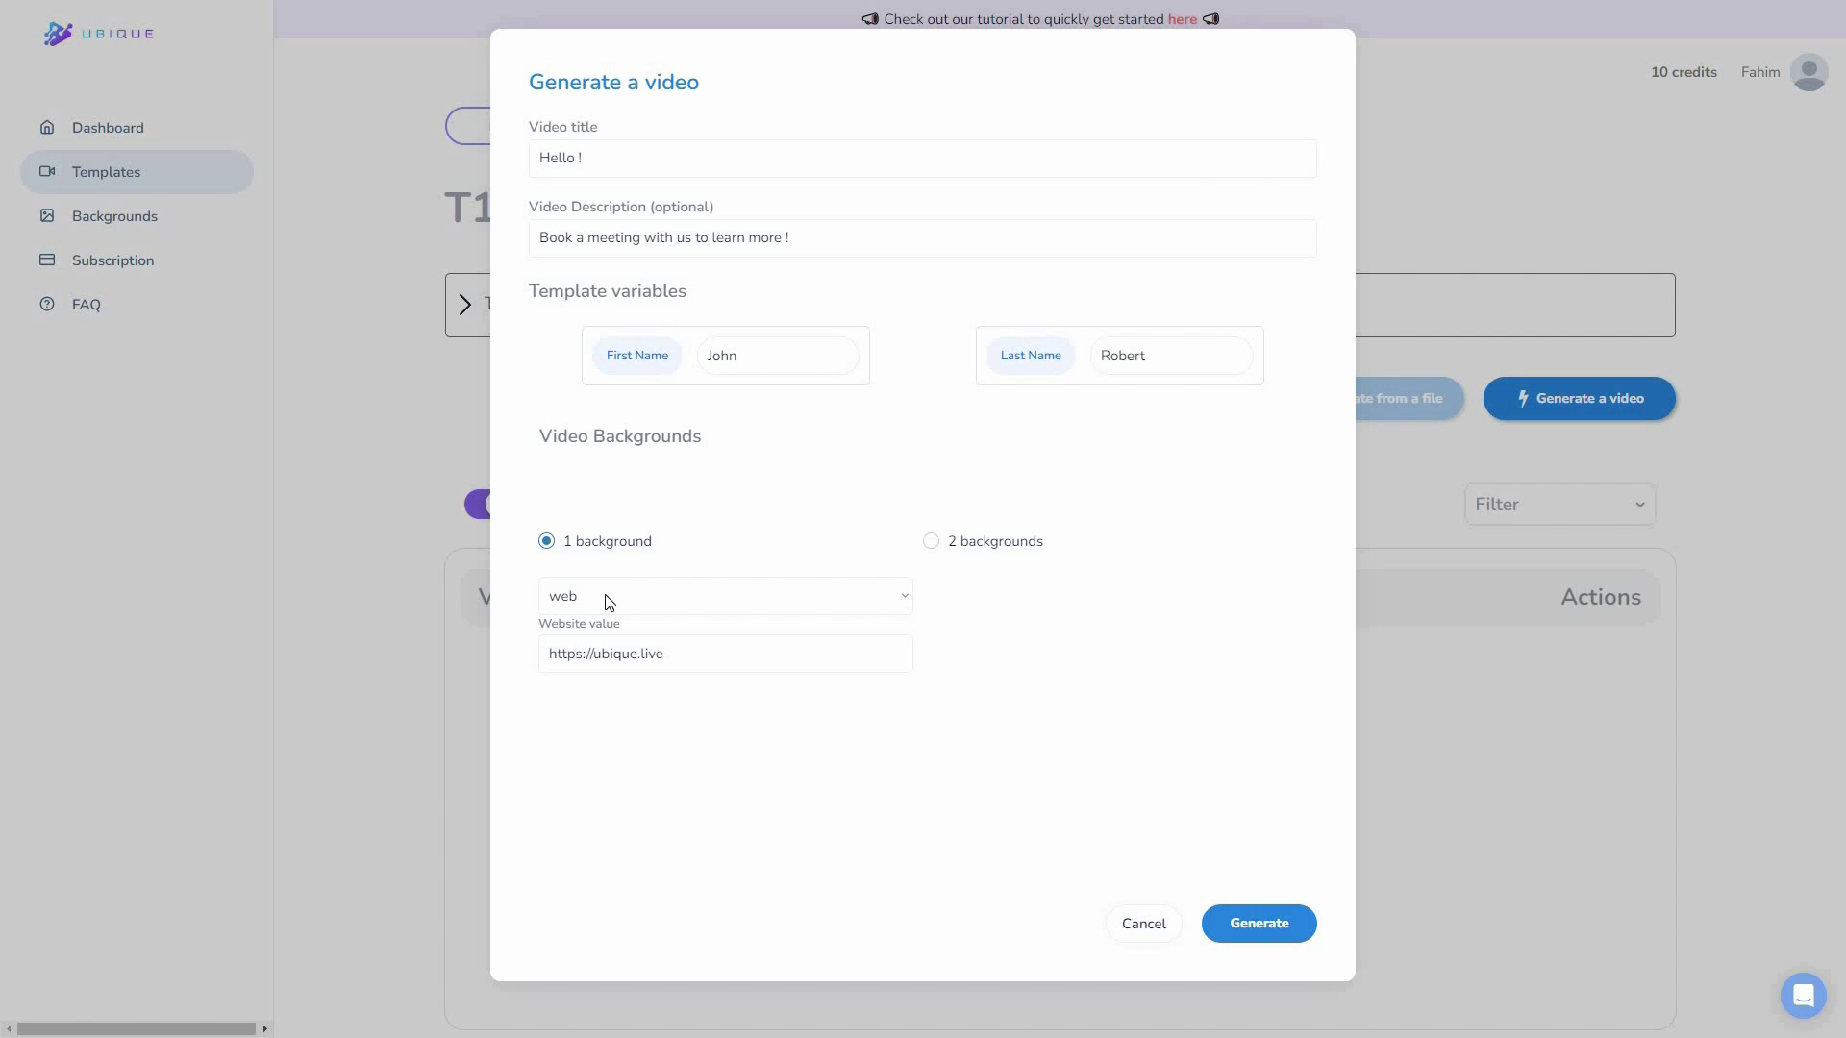
{"action": "left_click", "coordinate": [597, 603]}
{"action": "left_click", "coordinate": [659, 626]}
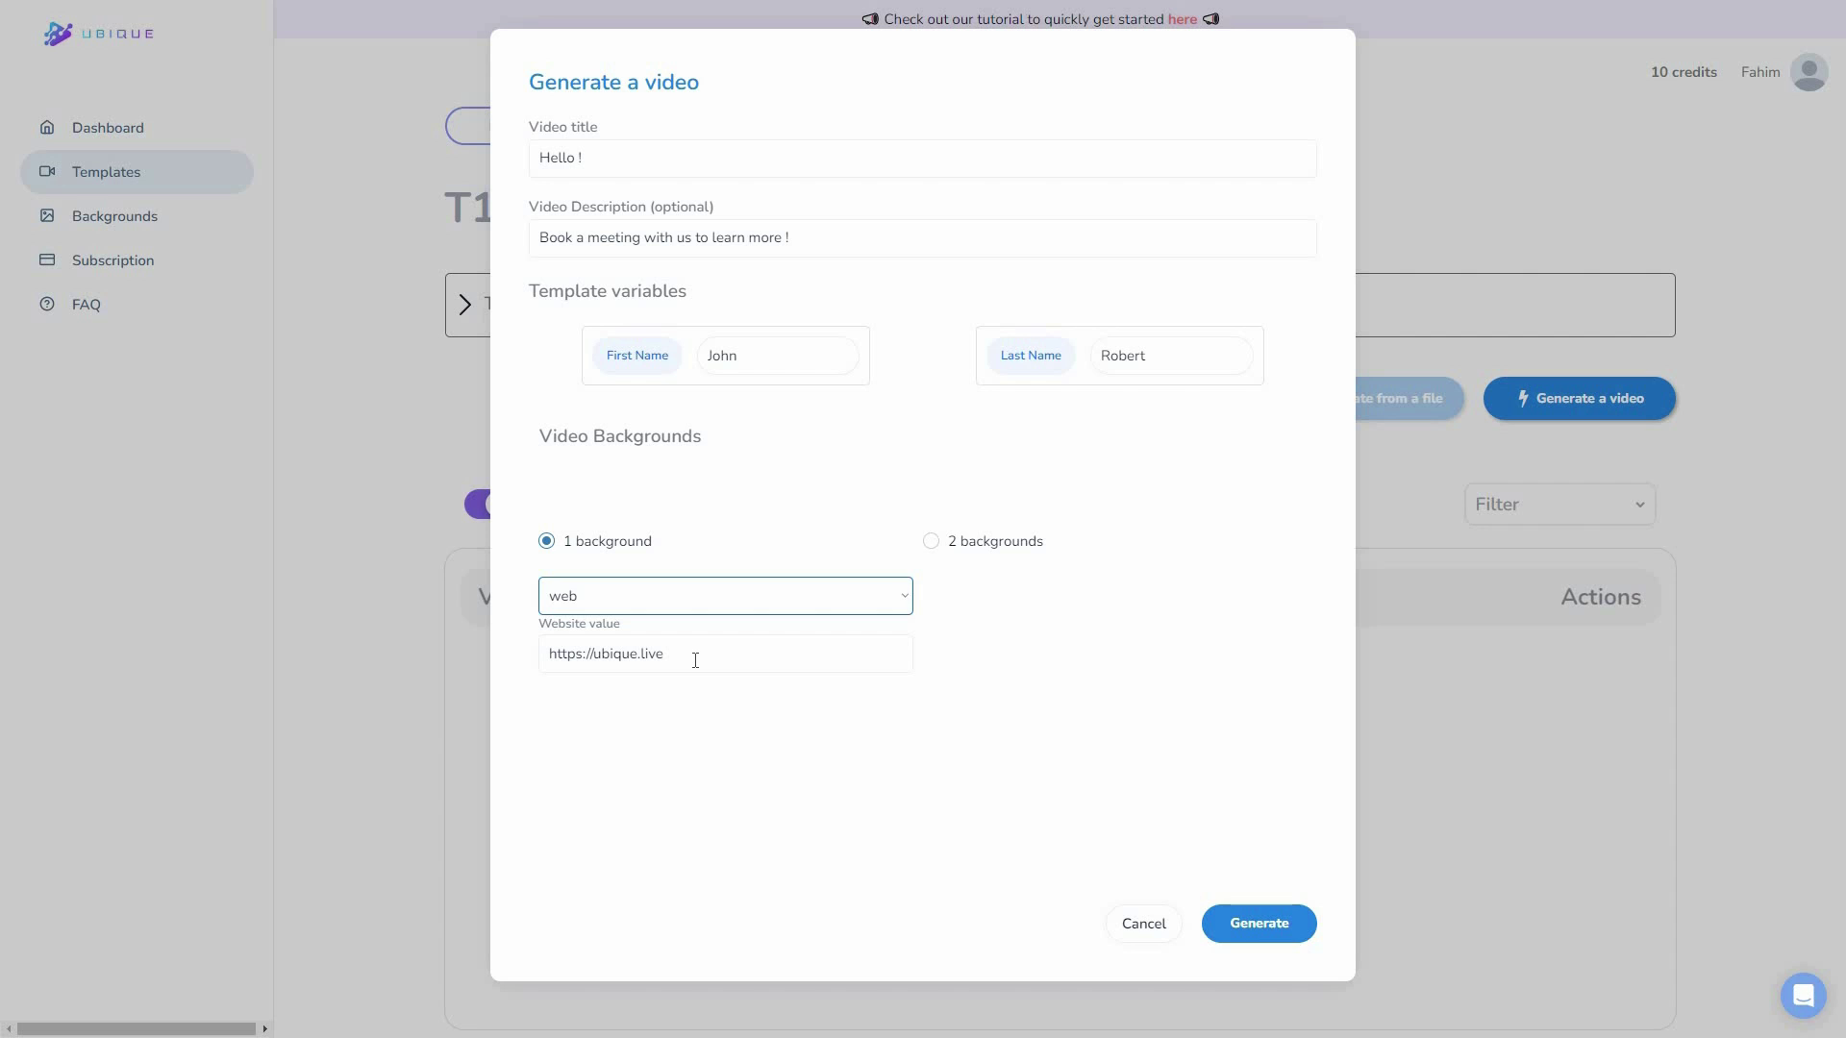
{"action": "left_click", "coordinate": [690, 660]}
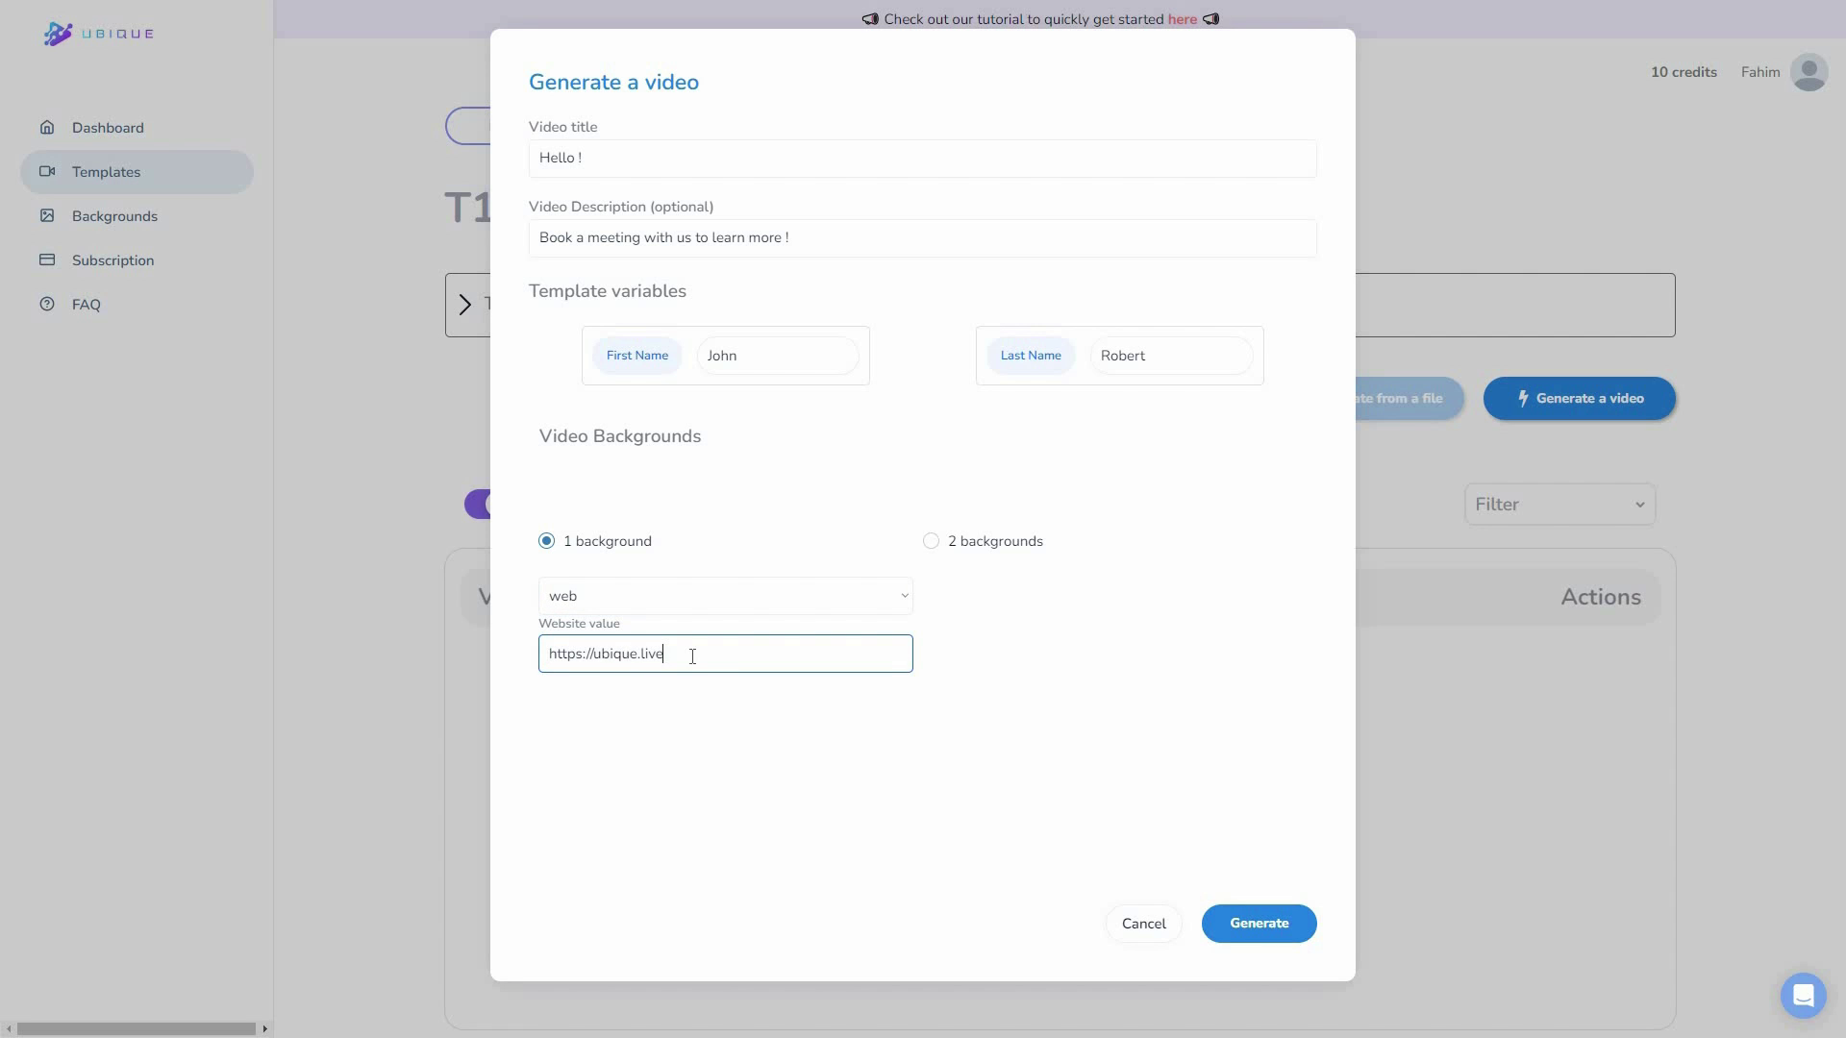
{"action": "left_click", "coordinate": [710, 603]}
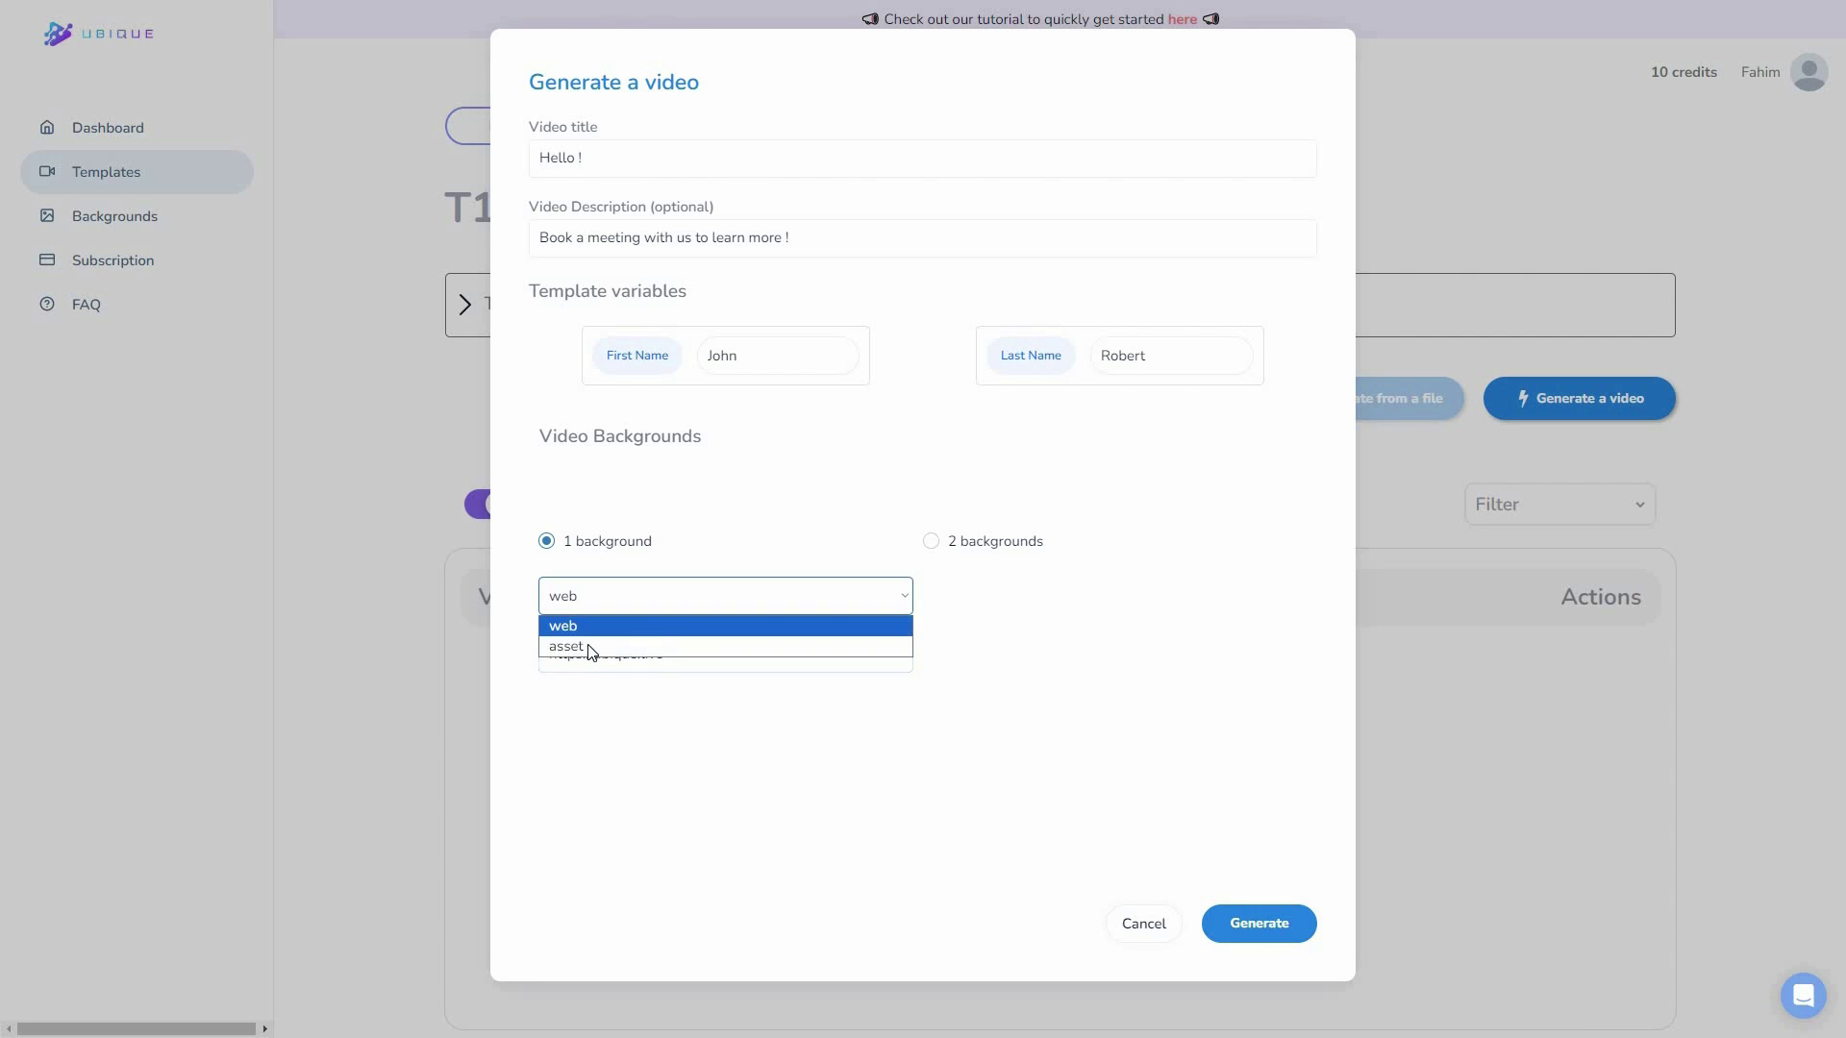
{"action": "left_click", "coordinate": [625, 646]}
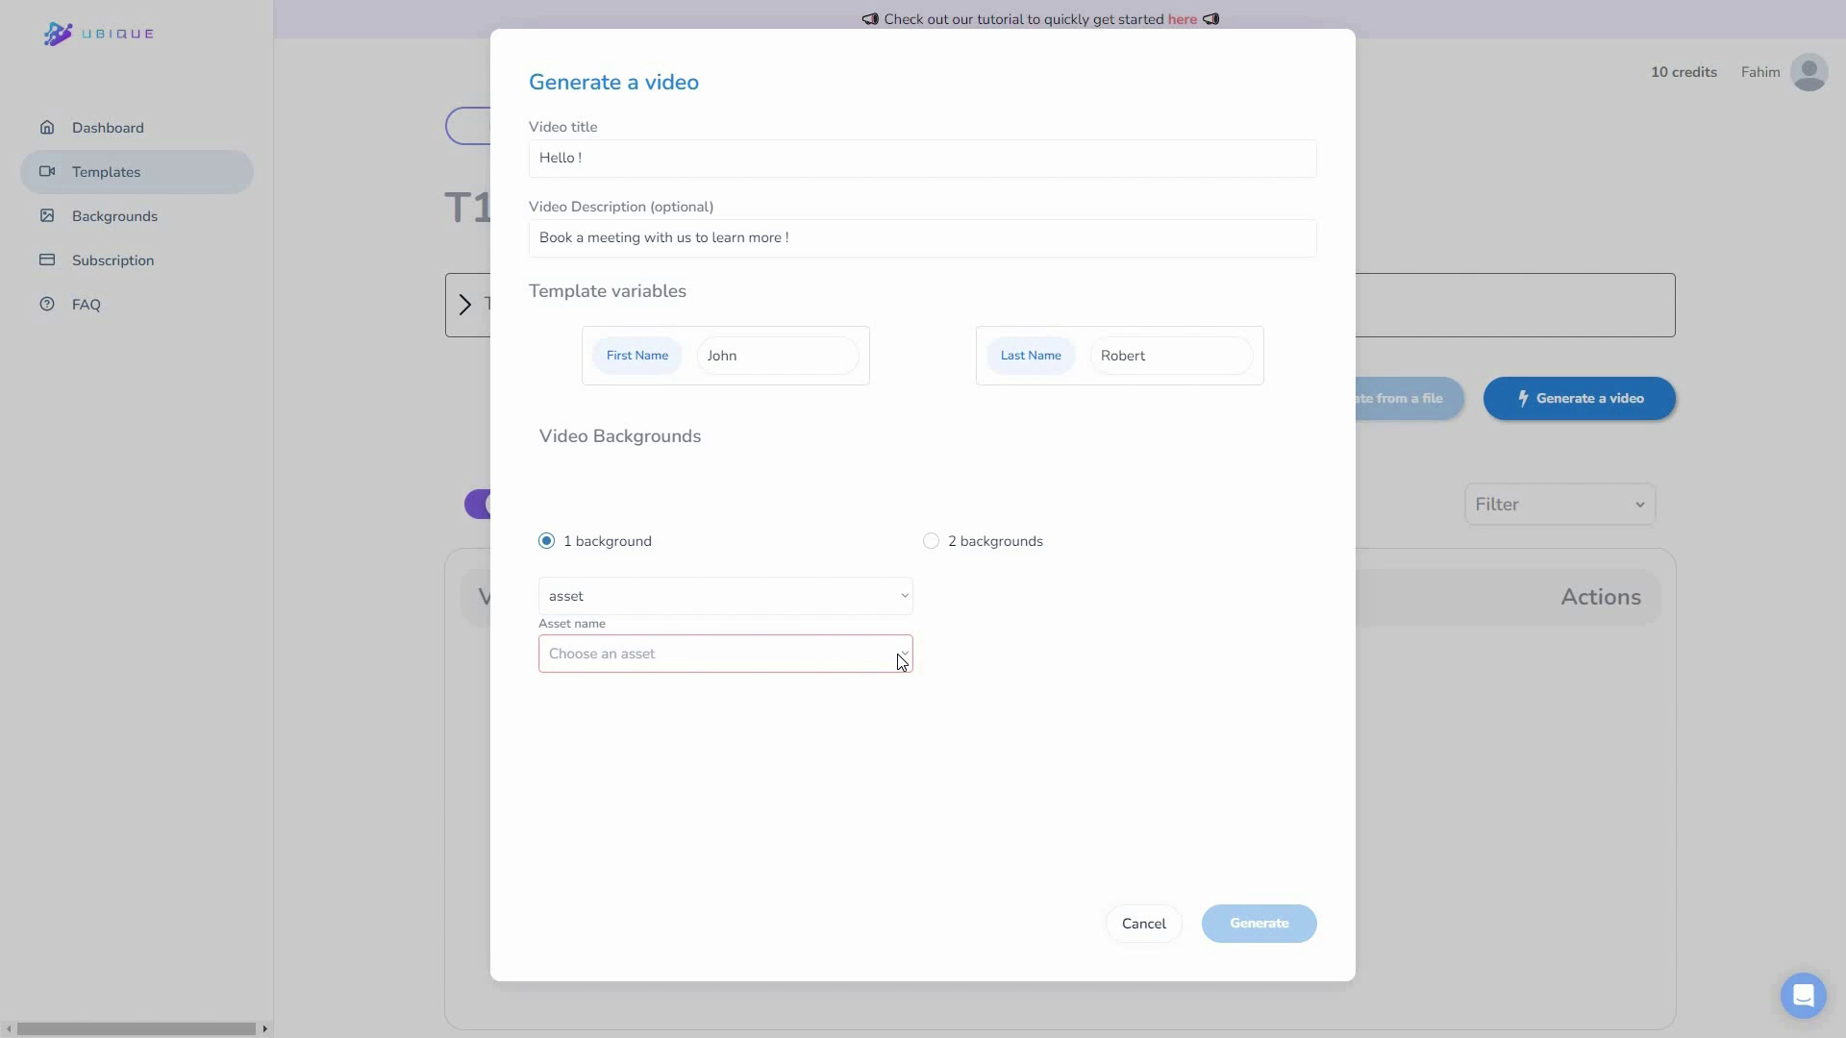
{"action": "left_click", "coordinate": [582, 608]}
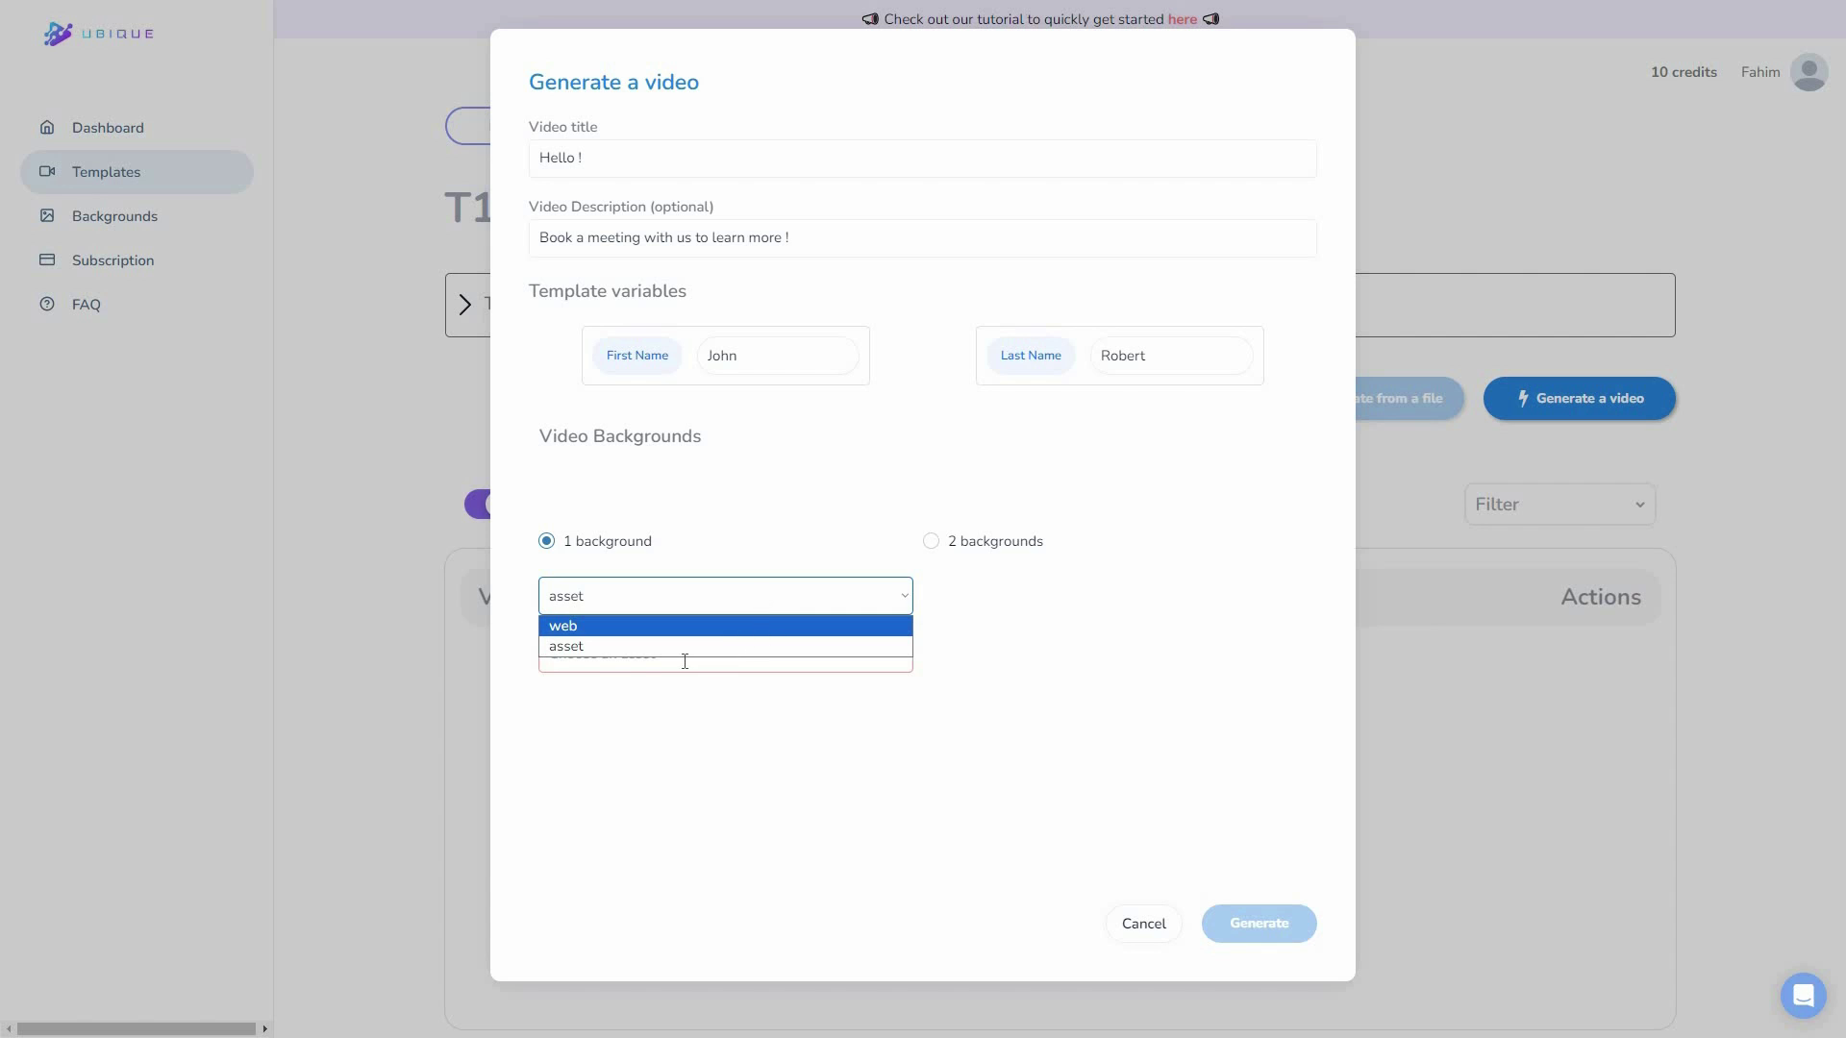
{"action": "left_click", "coordinate": [591, 626]}
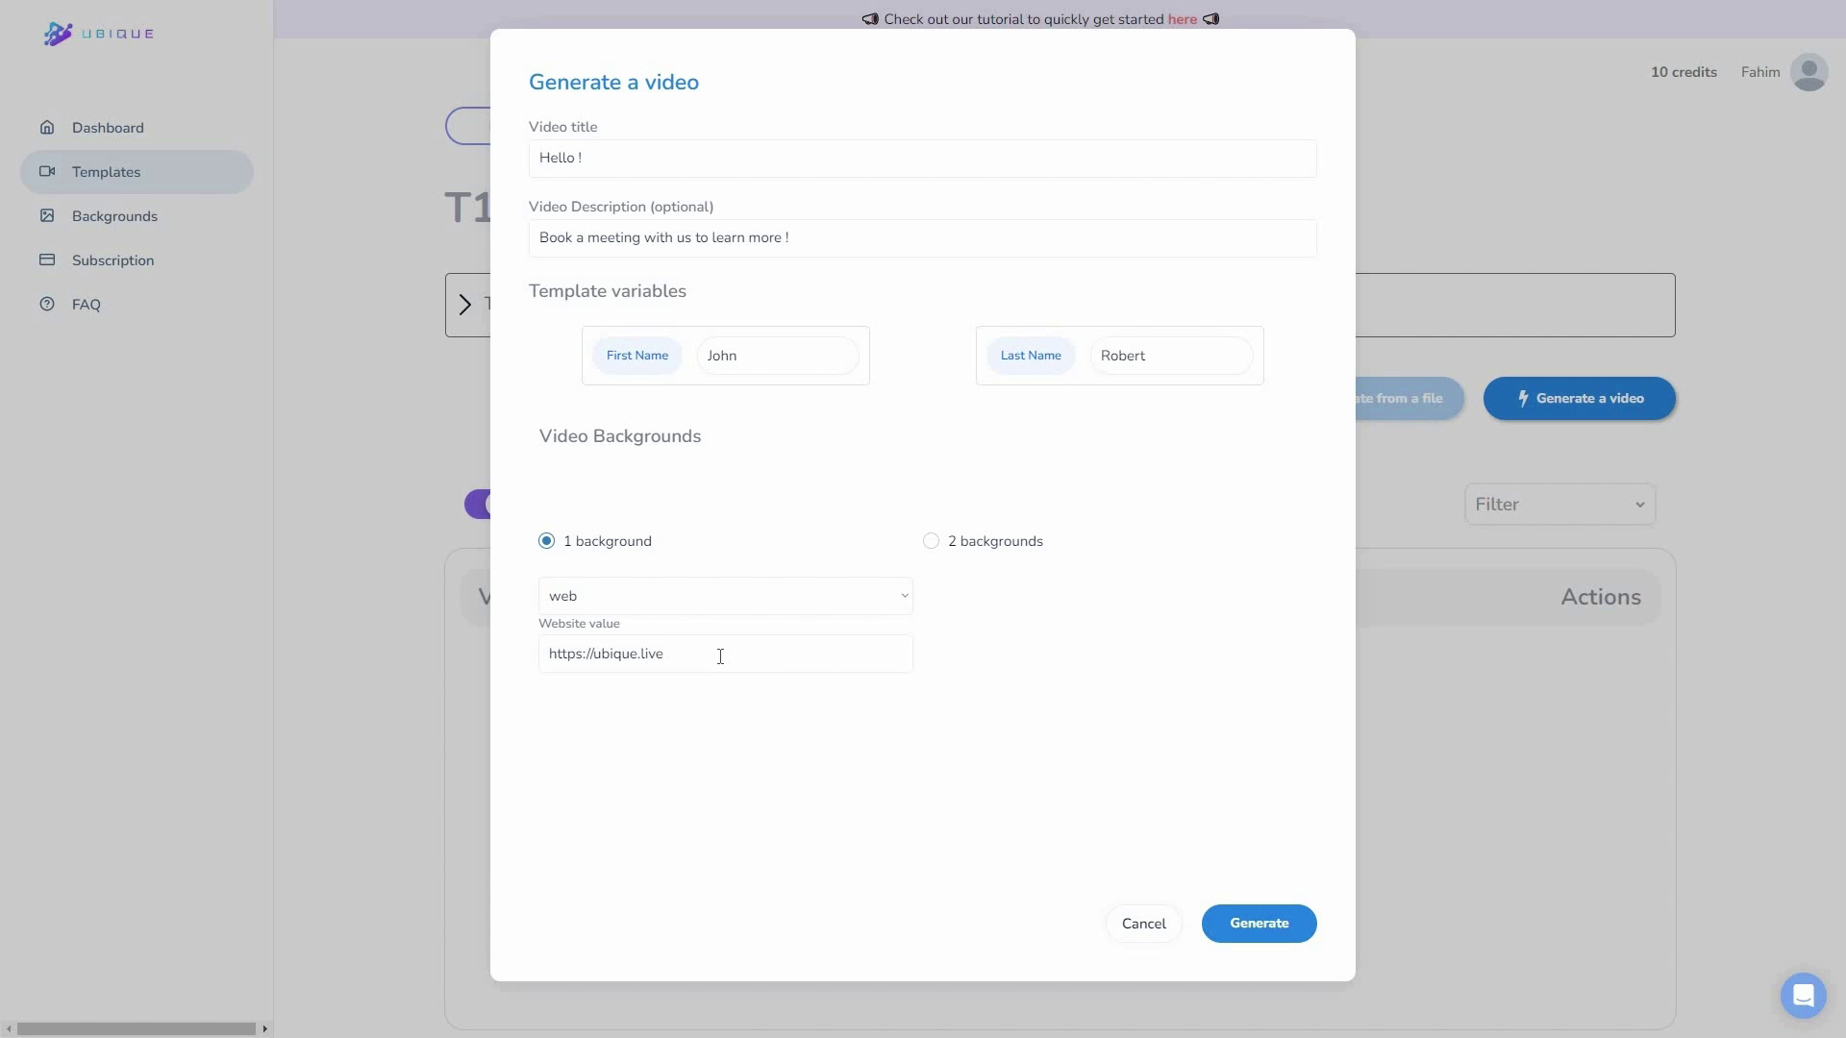
{"action": "left_click", "coordinate": [932, 543]}
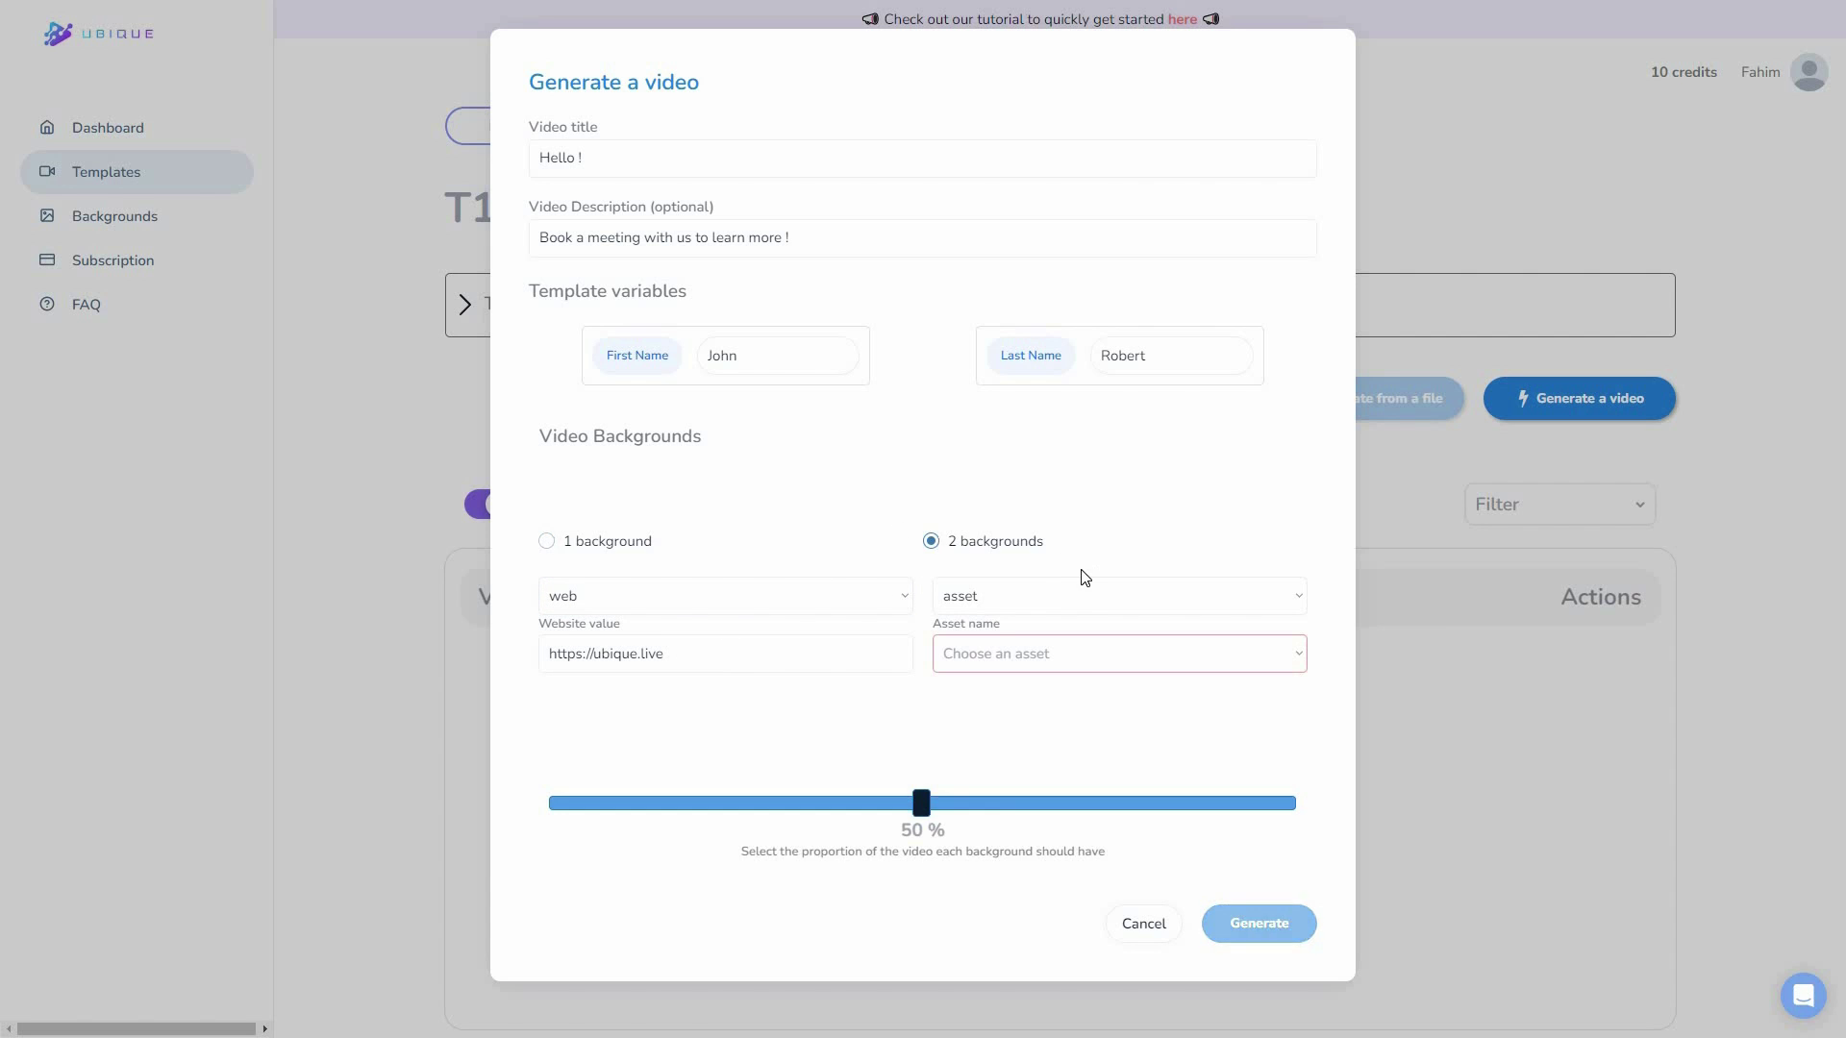
{"action": "left_click", "coordinate": [976, 602]}
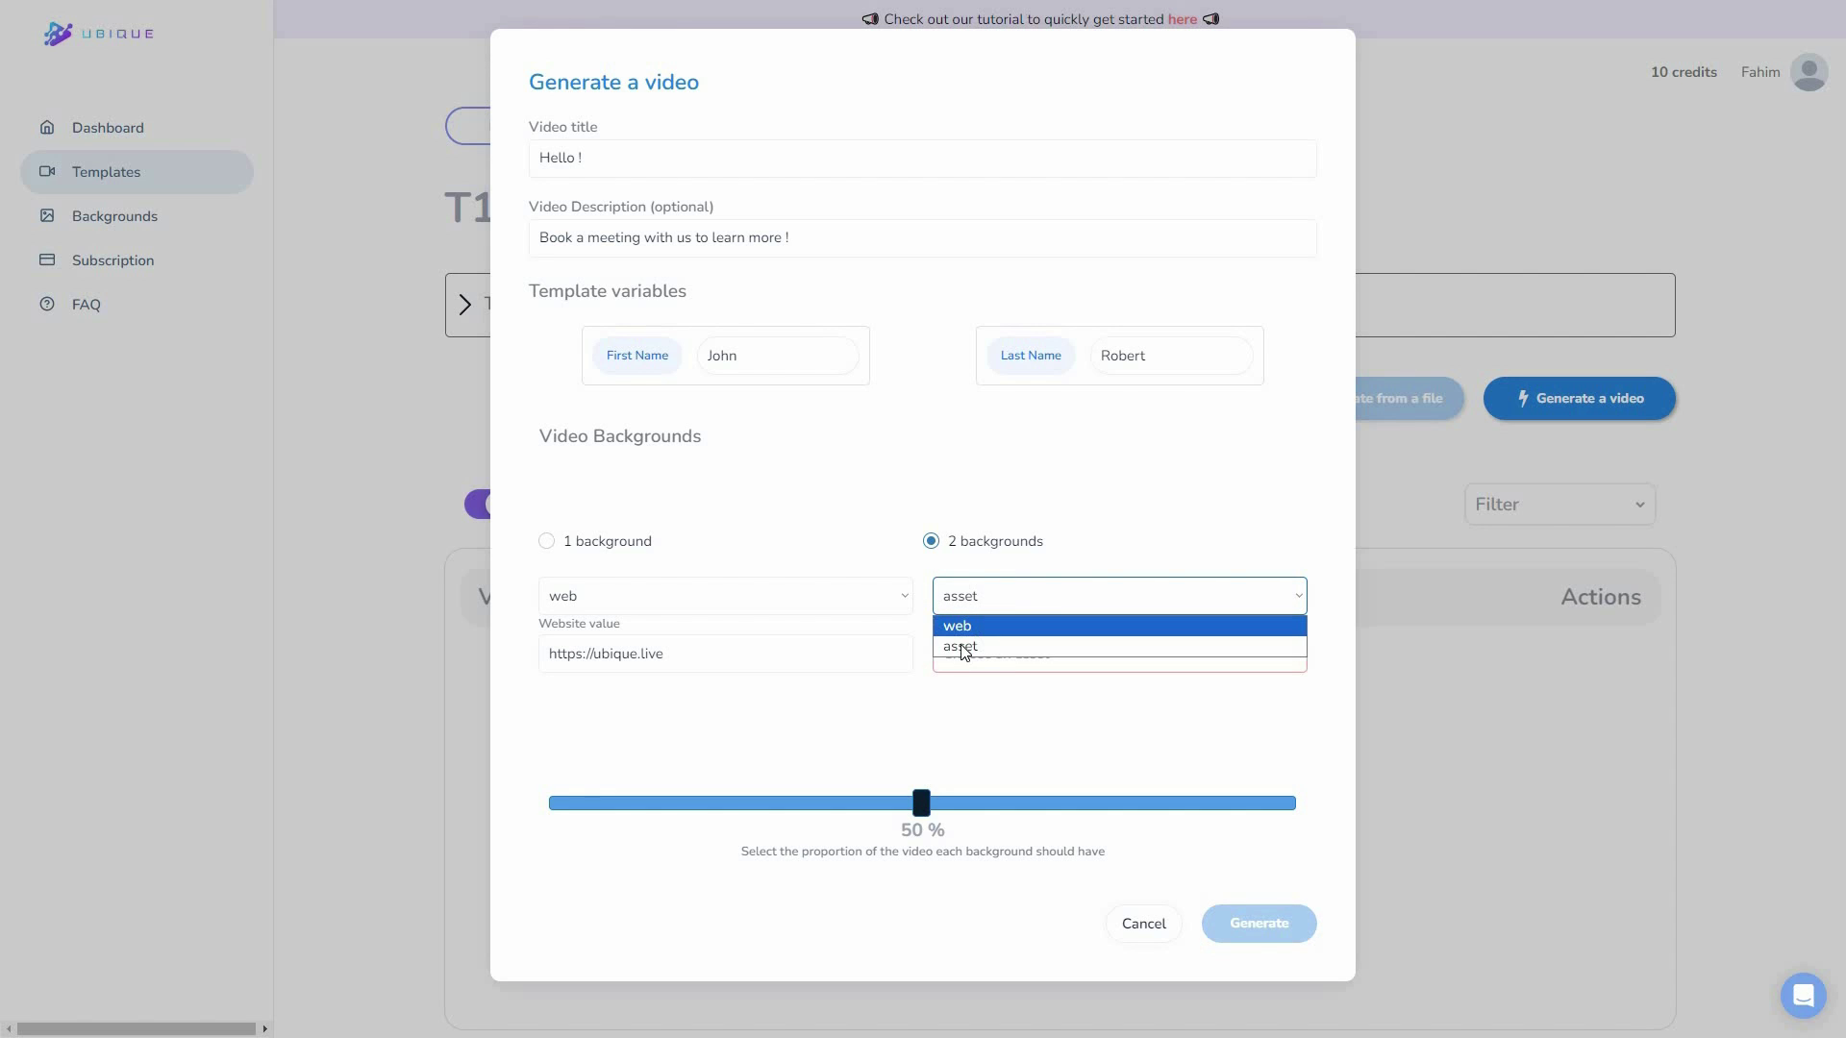
{"action": "left_click", "coordinate": [794, 931]}
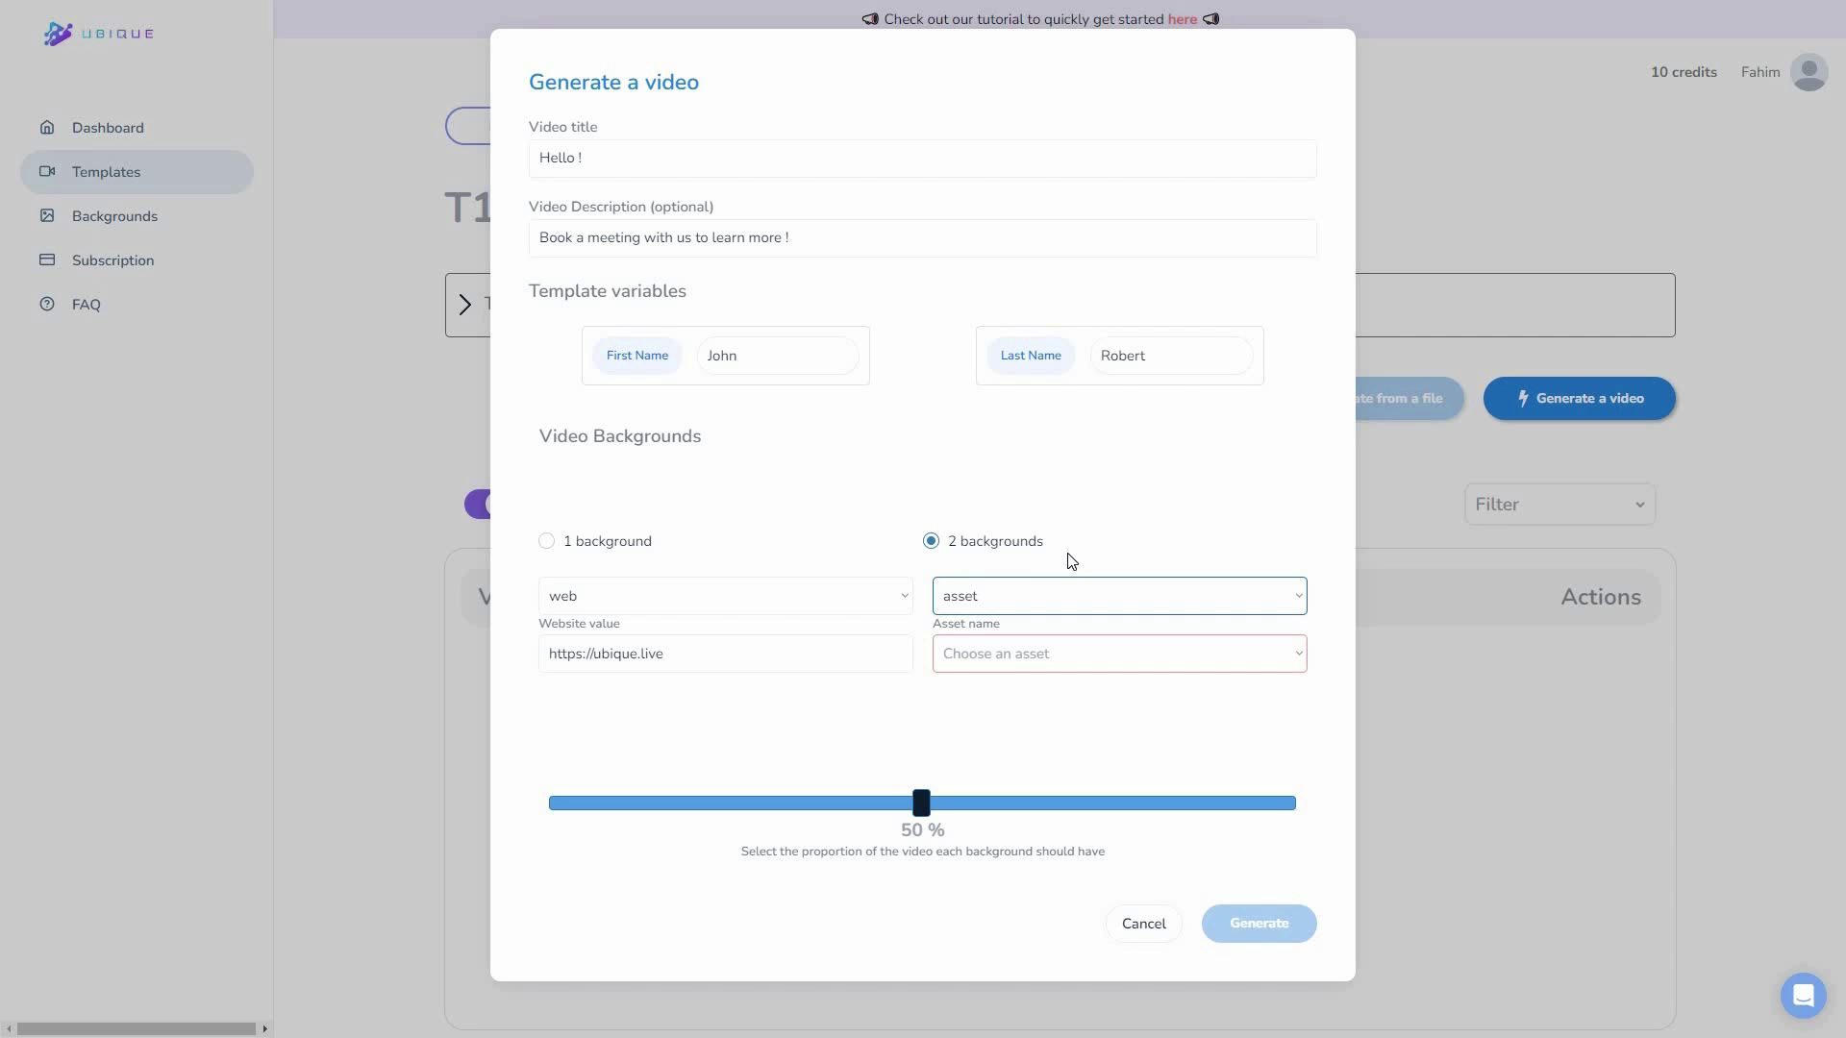
{"action": "left_click", "coordinate": [649, 544]}
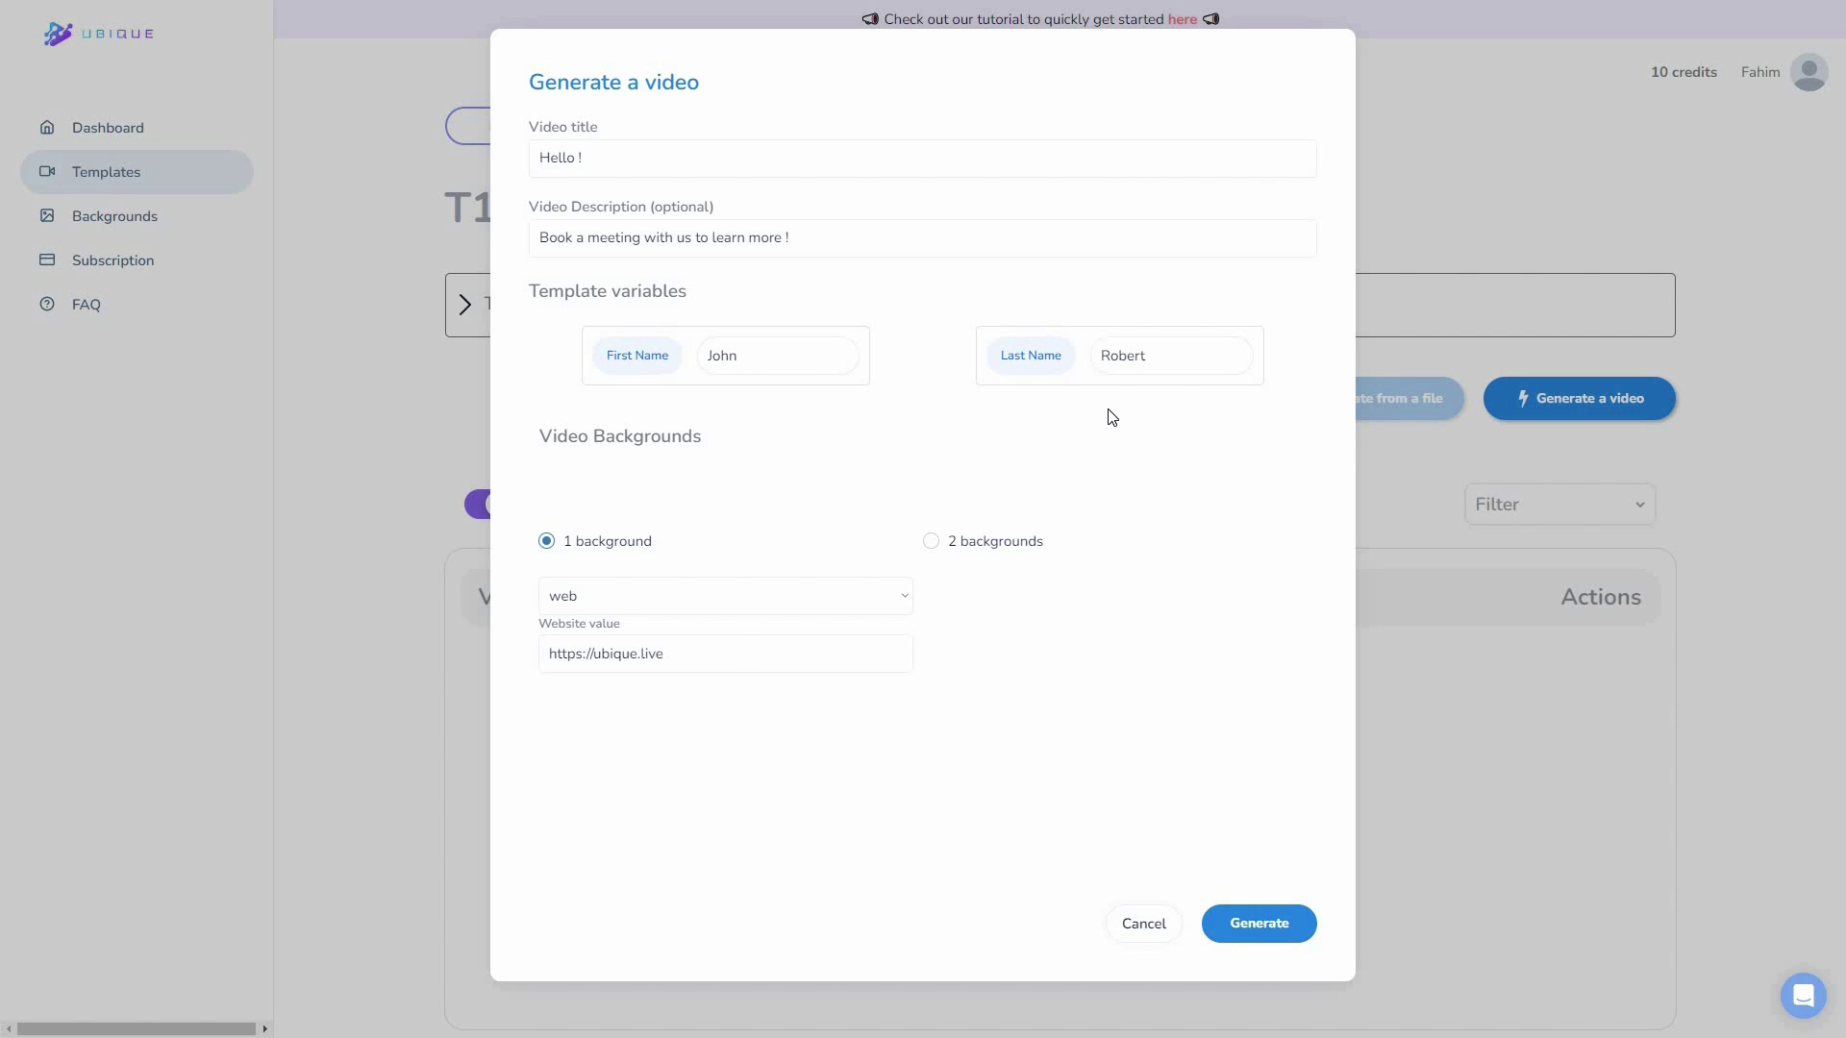
Generate the personalized video and open its preview once the request shows Completed.
{"action": "left_click", "coordinate": [1248, 914]}
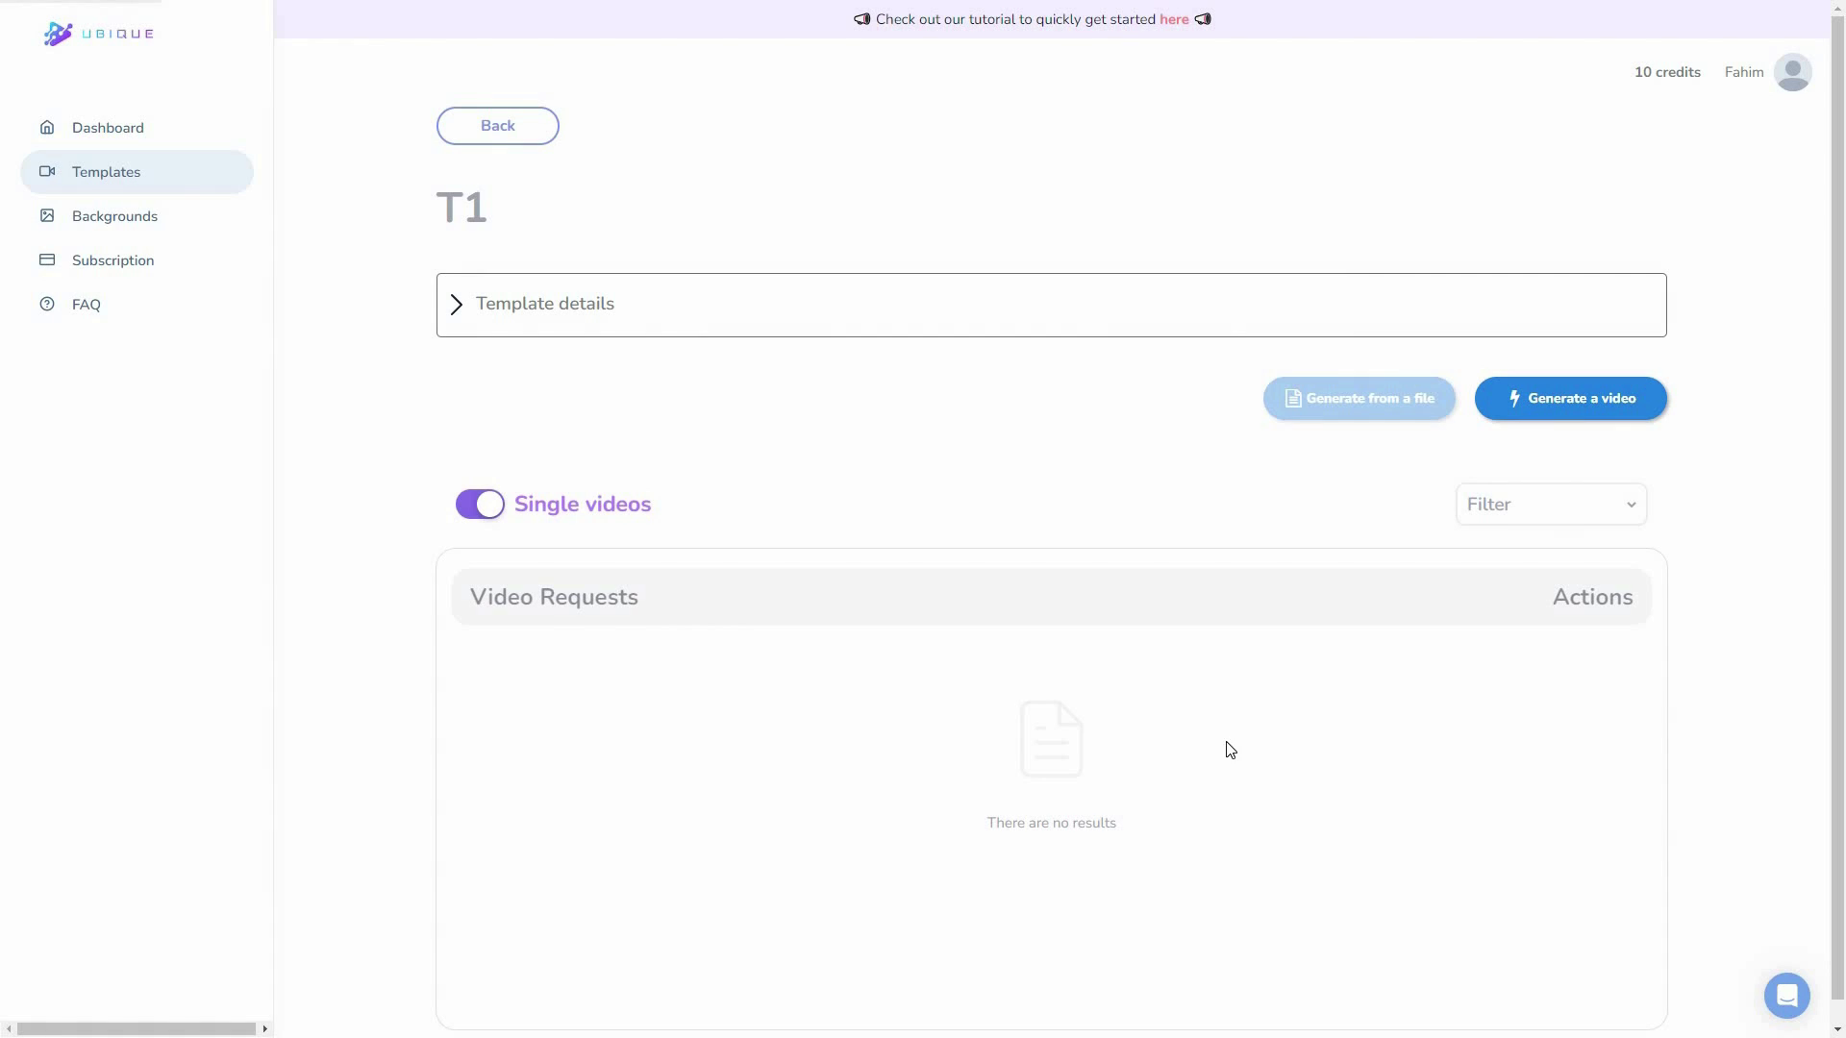
{"action": "mouse_move", "coordinate": [1451, 692]}
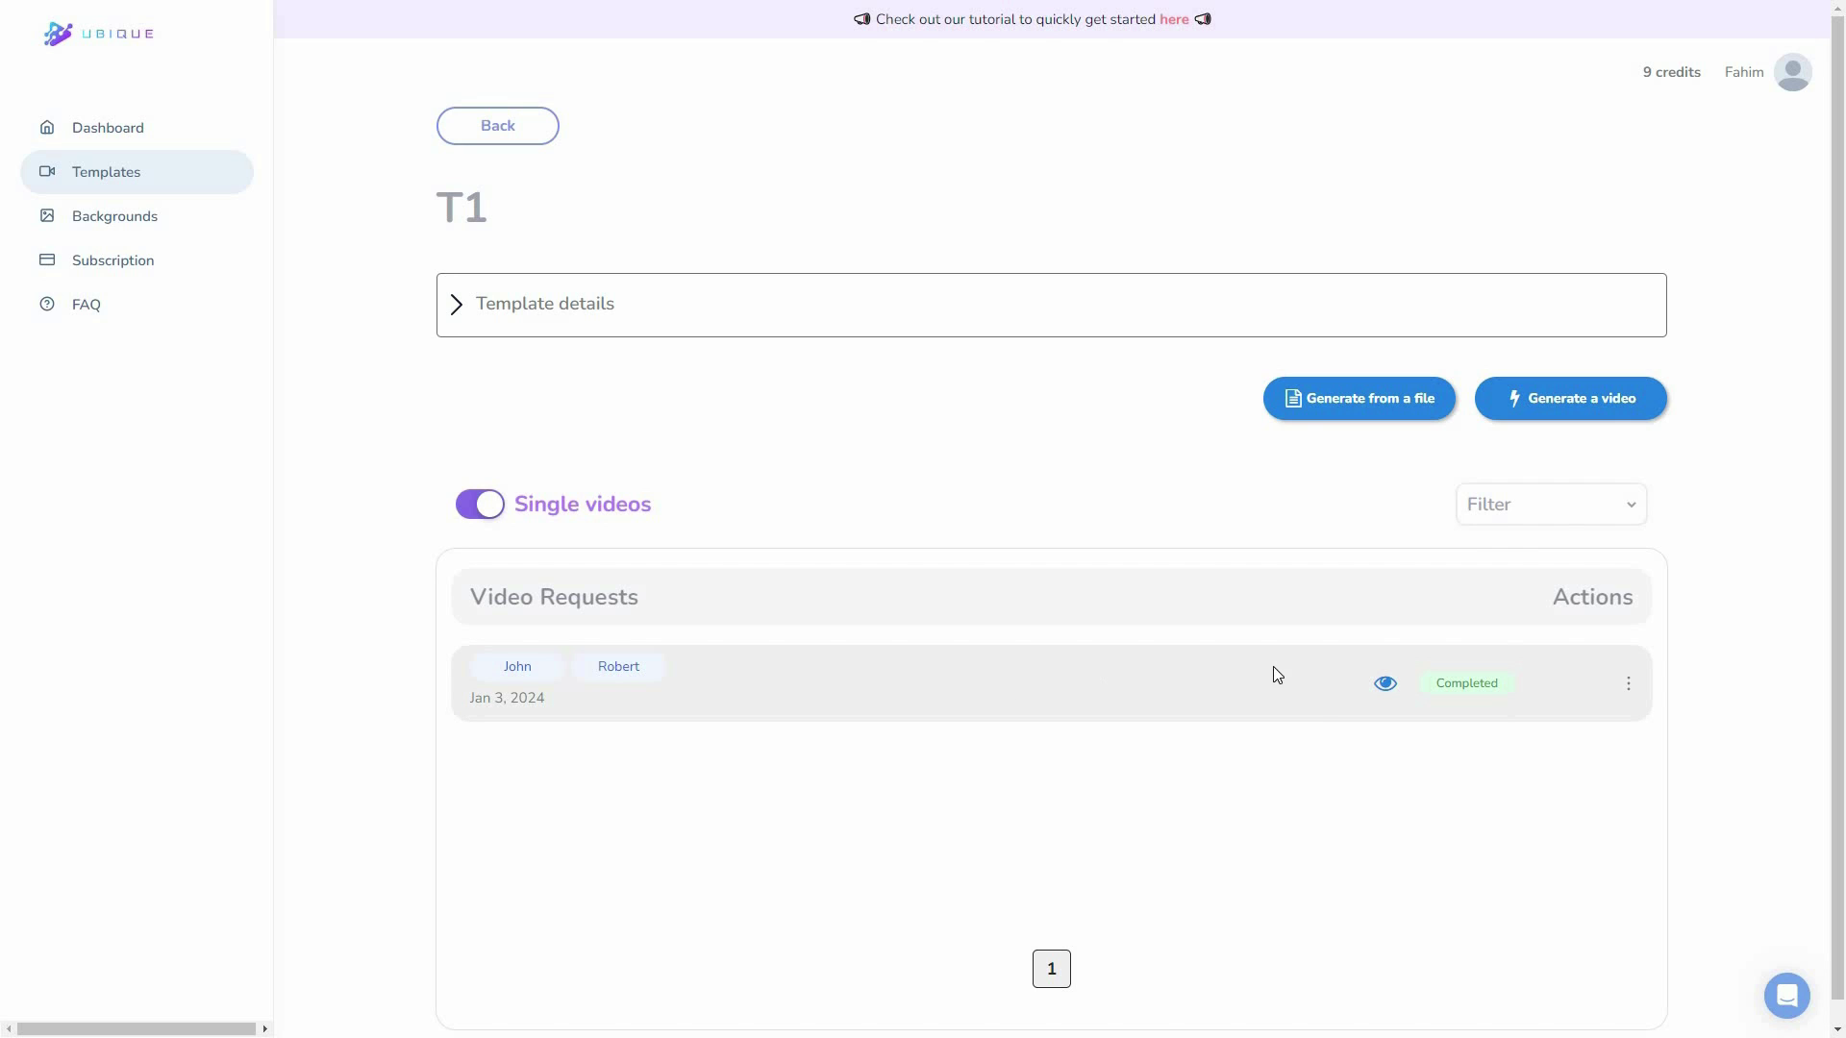
{"action": "left_click", "coordinate": [1387, 687]}
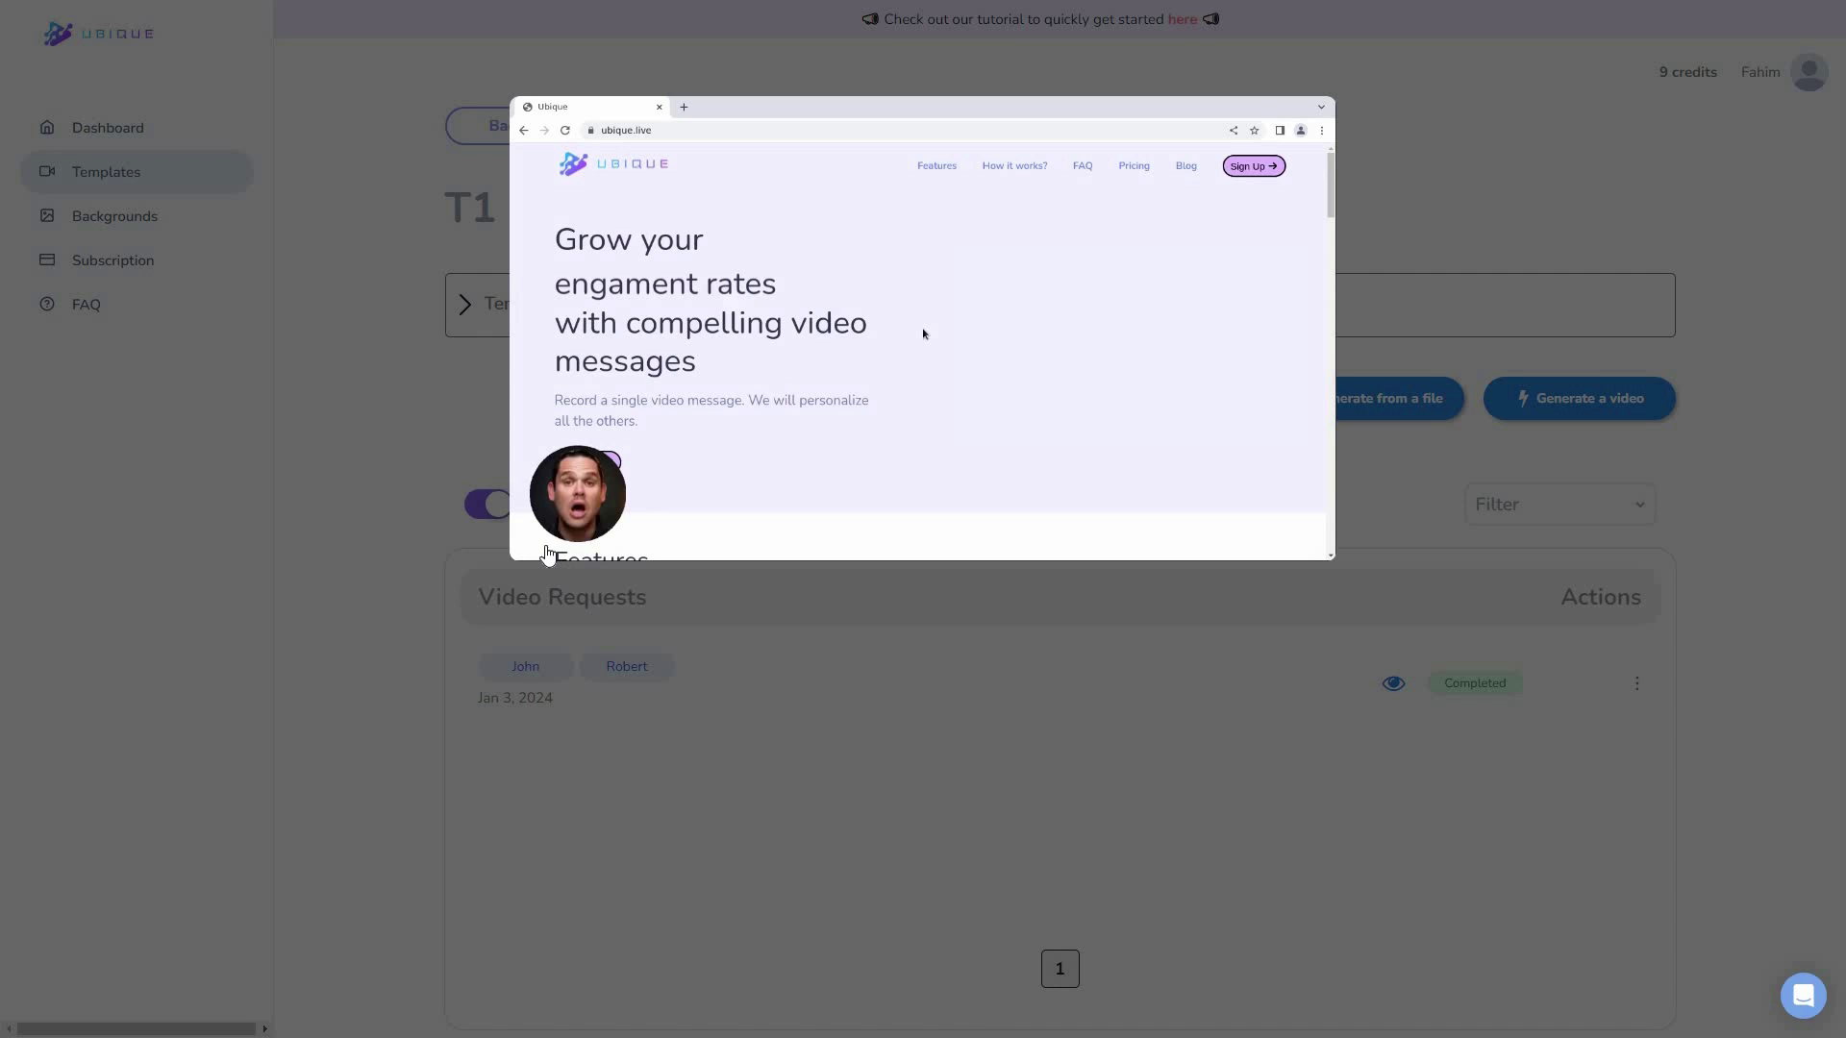
{"action": "mouse_move", "coordinate": [546, 555]}
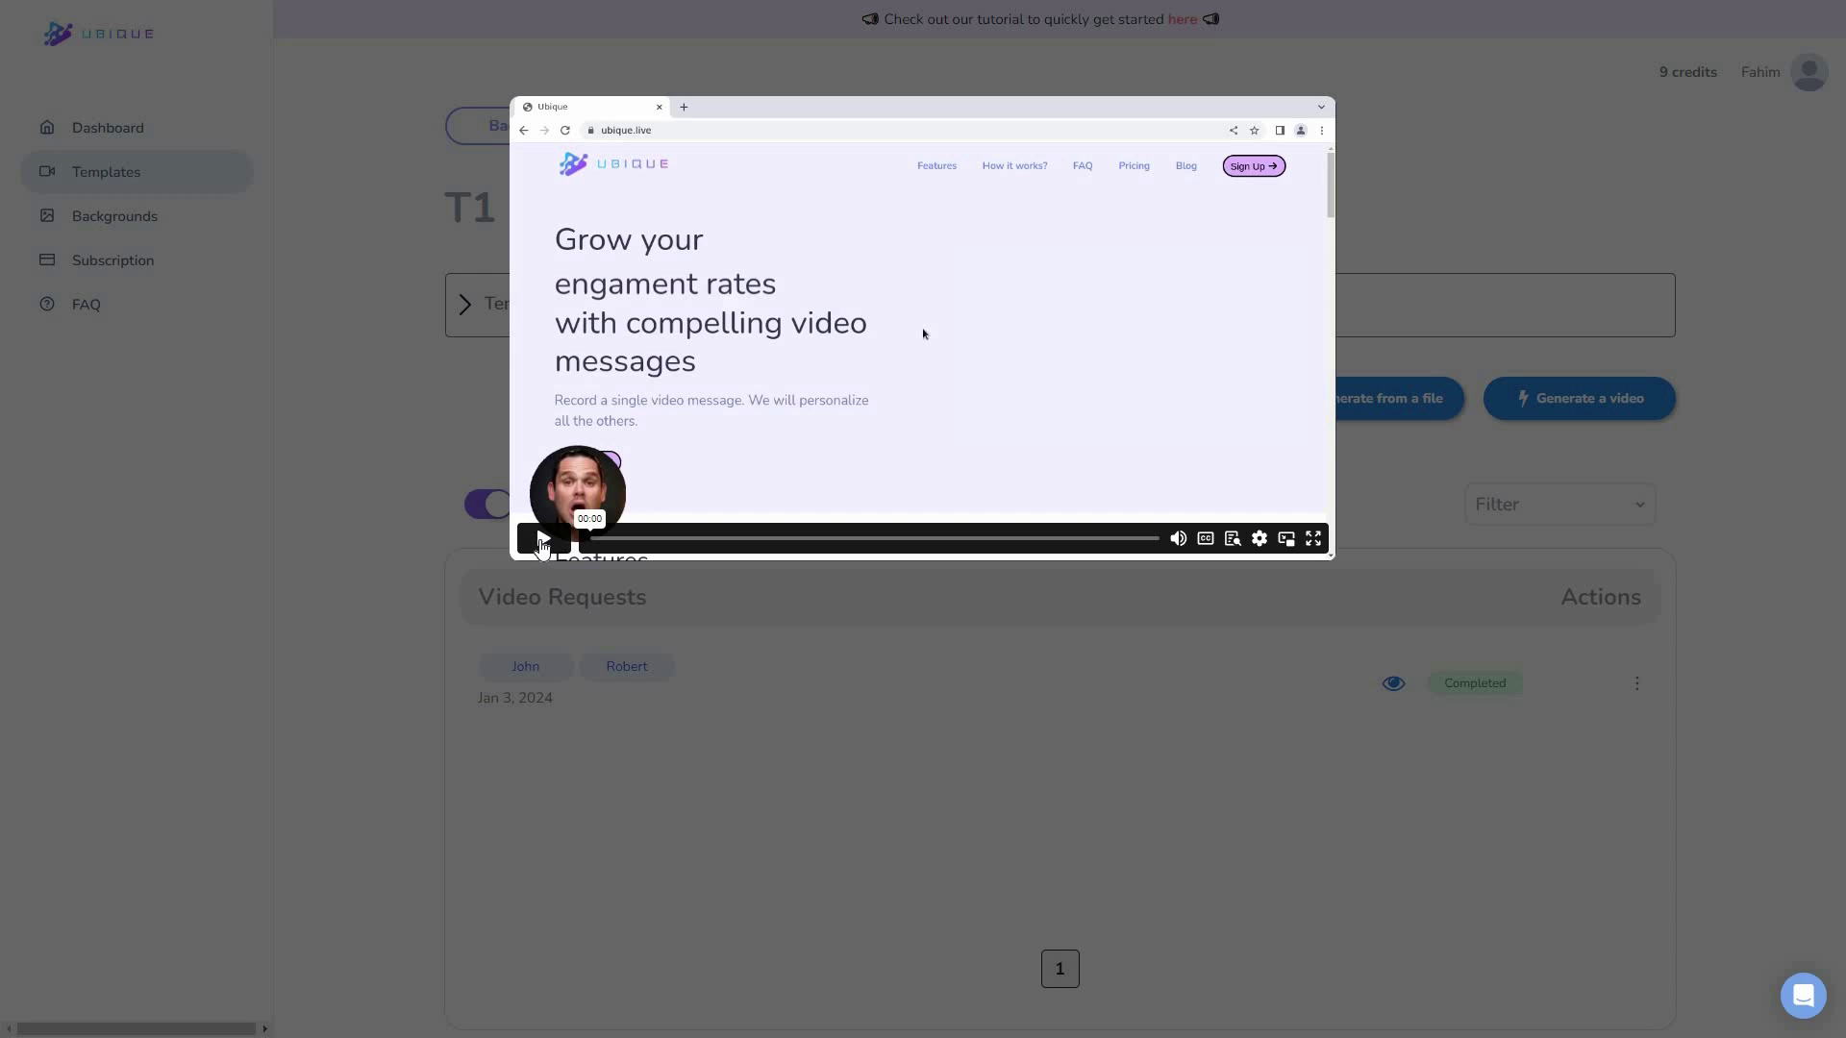
Play the personalized video preview, replay it once, then close the preview.
{"action": "left_click", "coordinate": [542, 540]}
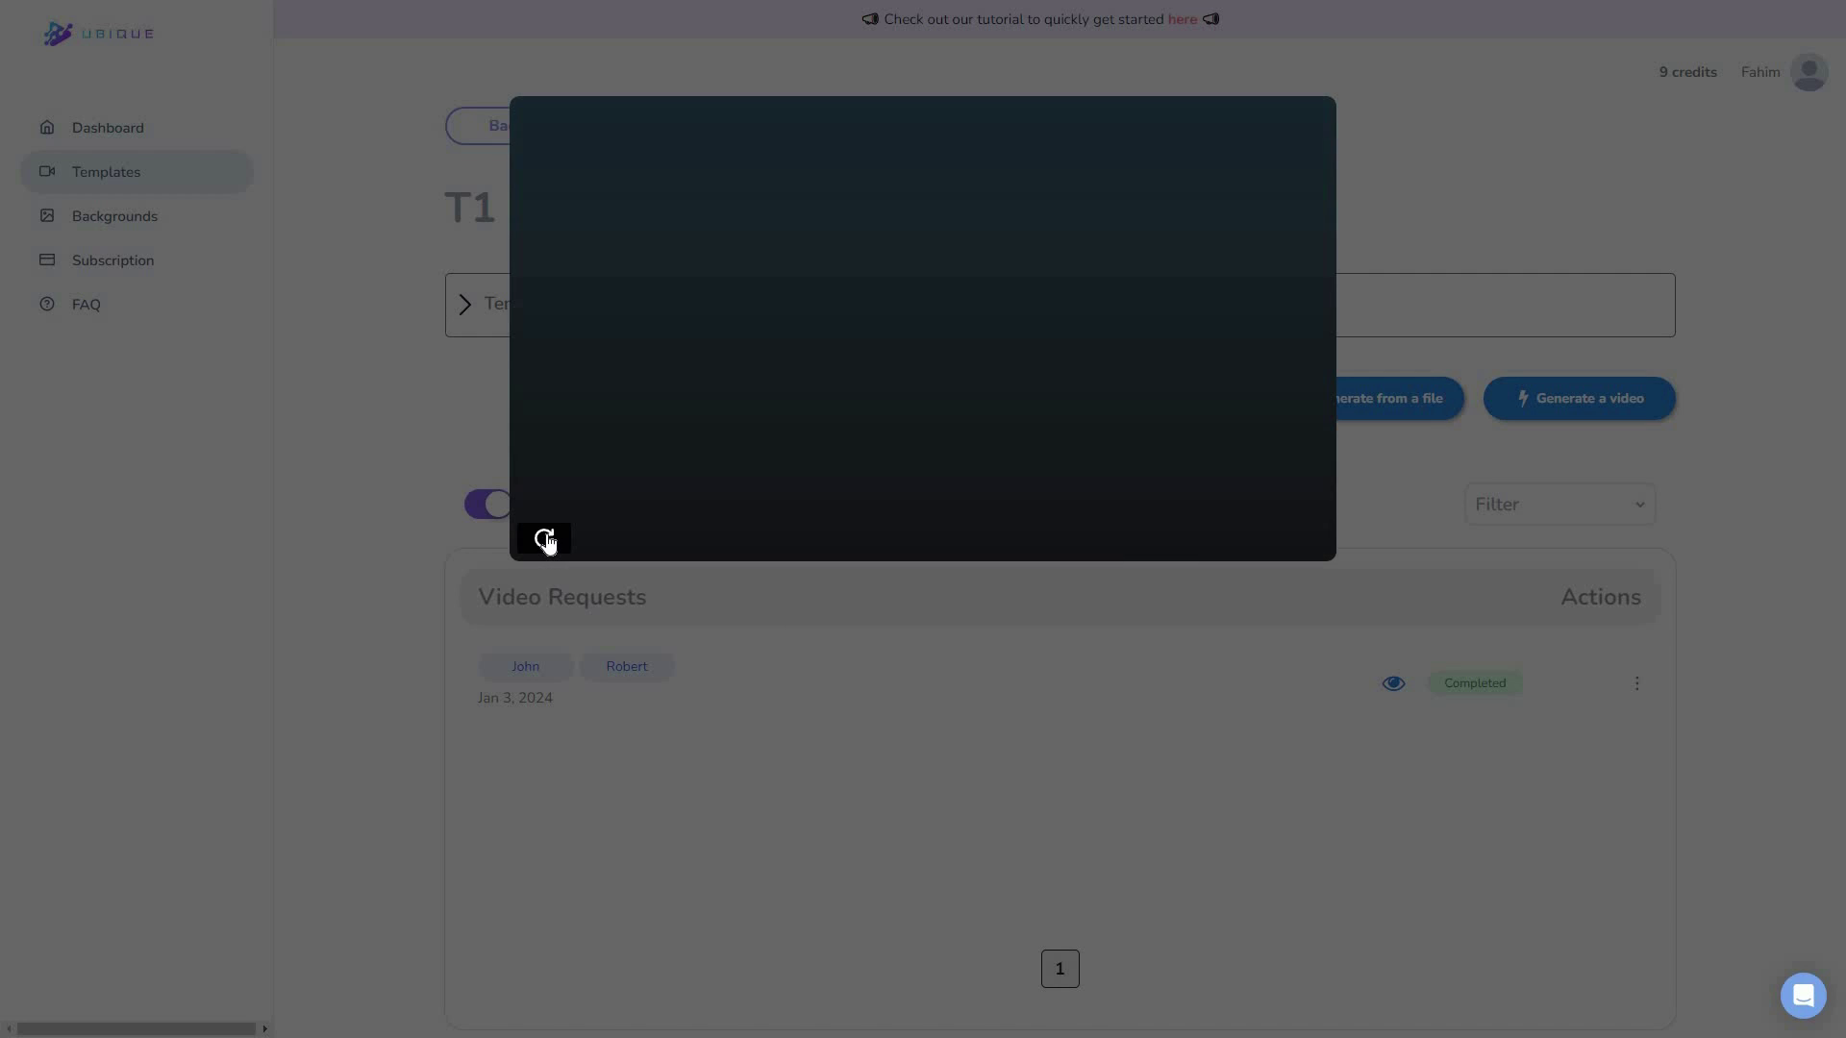
{"action": "left_click", "coordinate": [546, 541]}
{"action": "left_click", "coordinate": [707, 766]}
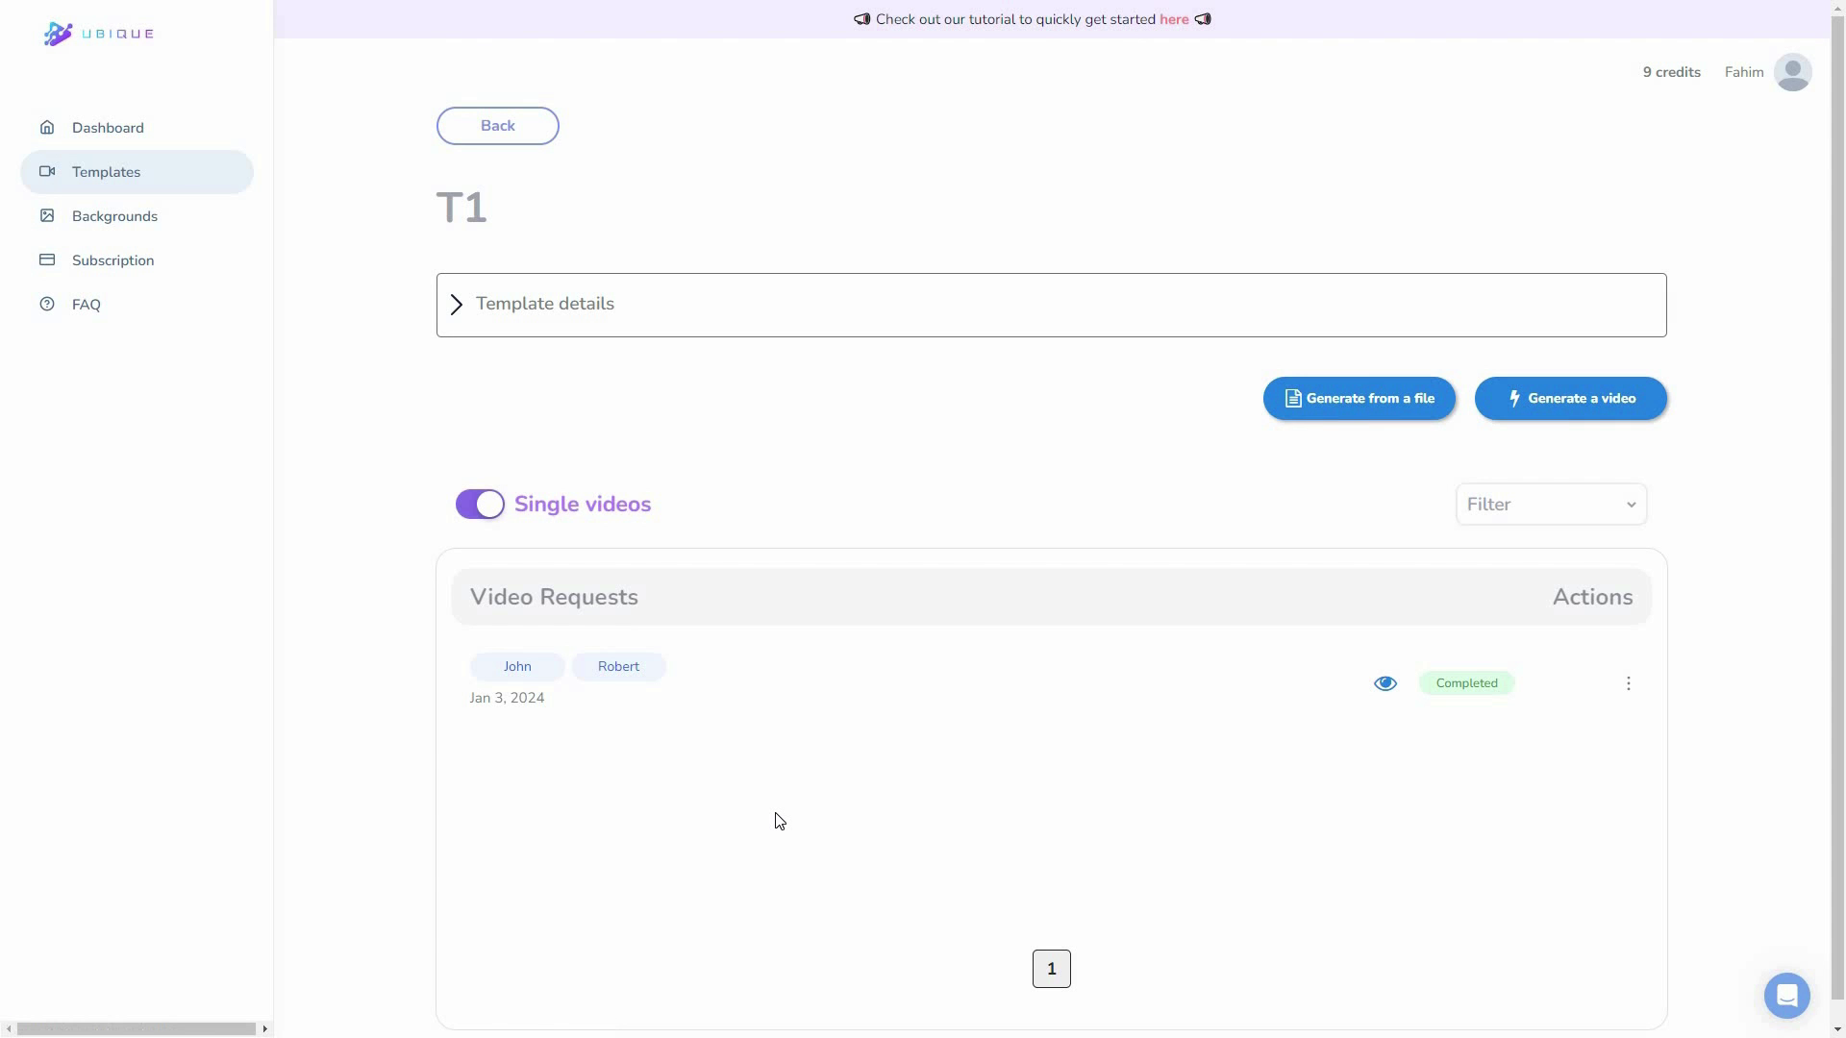